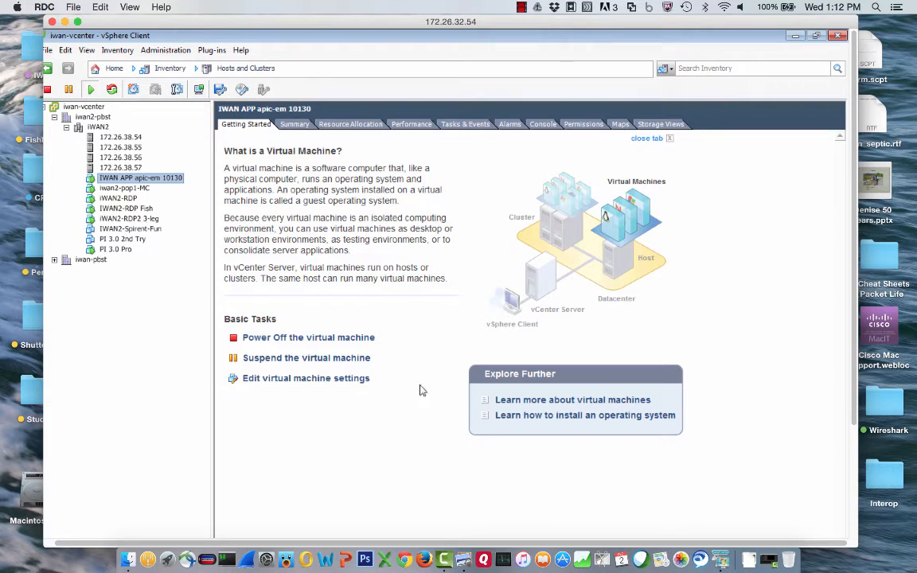
Step: Return to the Remote Desktop session and minimize vSphere Client to reveal the IWAN APP VM console
{"action": "left_click", "coordinate": [464, 561]}
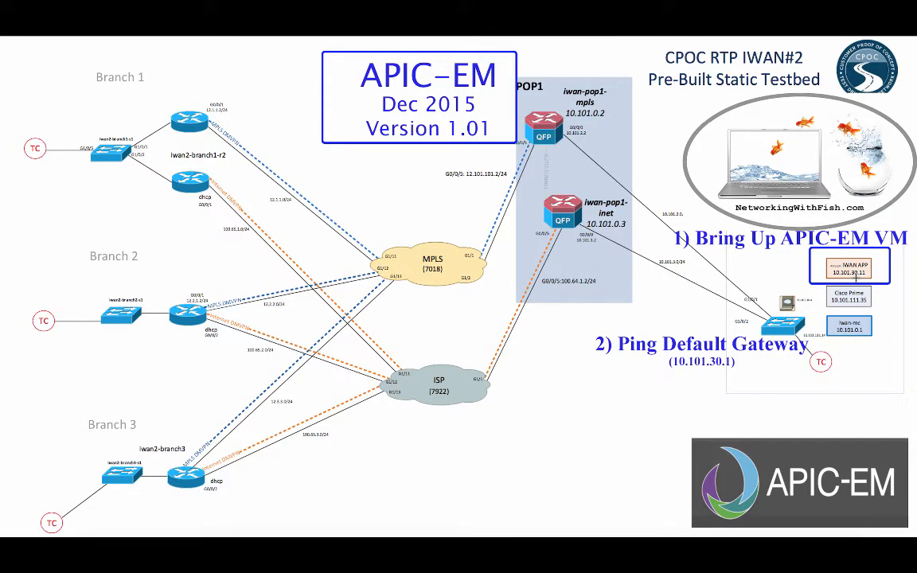
{"action": "key", "text": "super+Tab"}
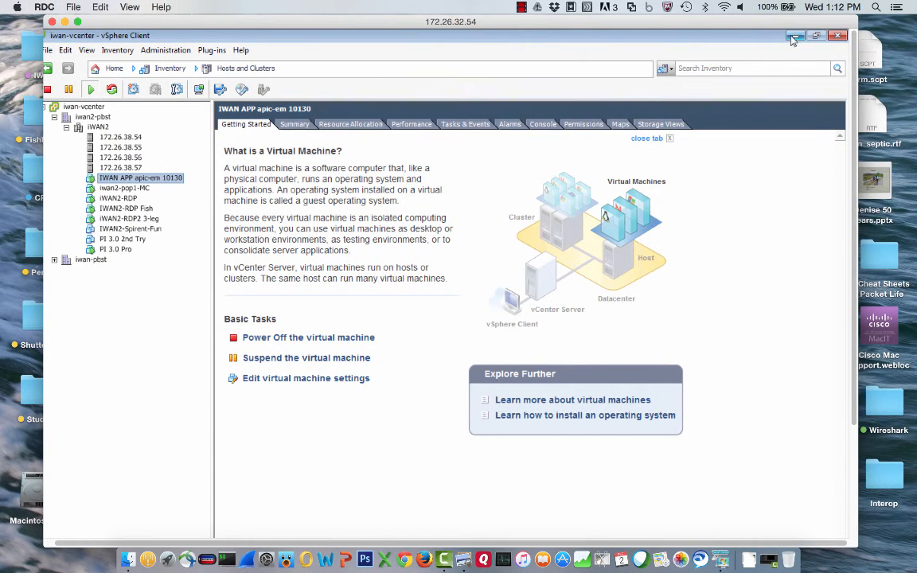
{"action": "left_click", "coordinate": [794, 38]}
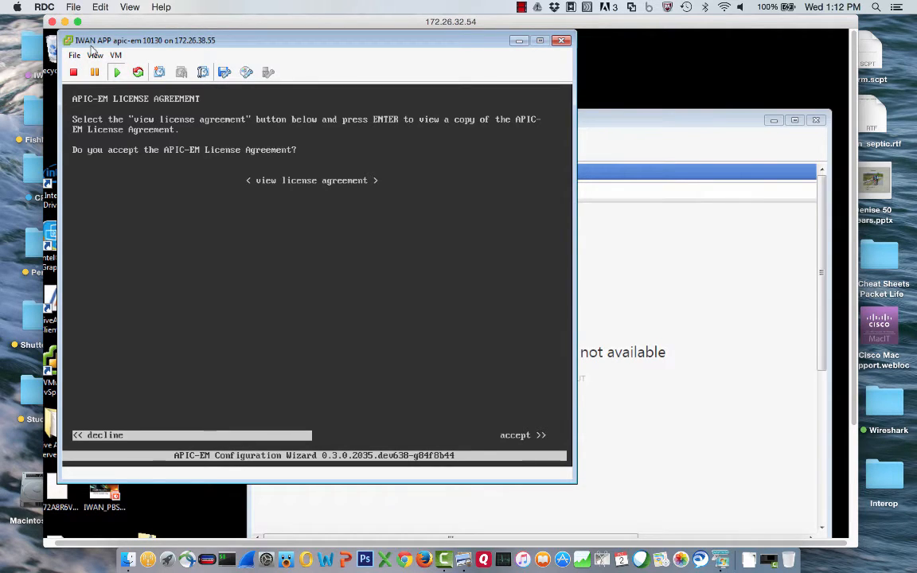
Step: Accept the APIC-EM license agreement in the VM console
{"action": "left_click", "coordinate": [178, 225]}
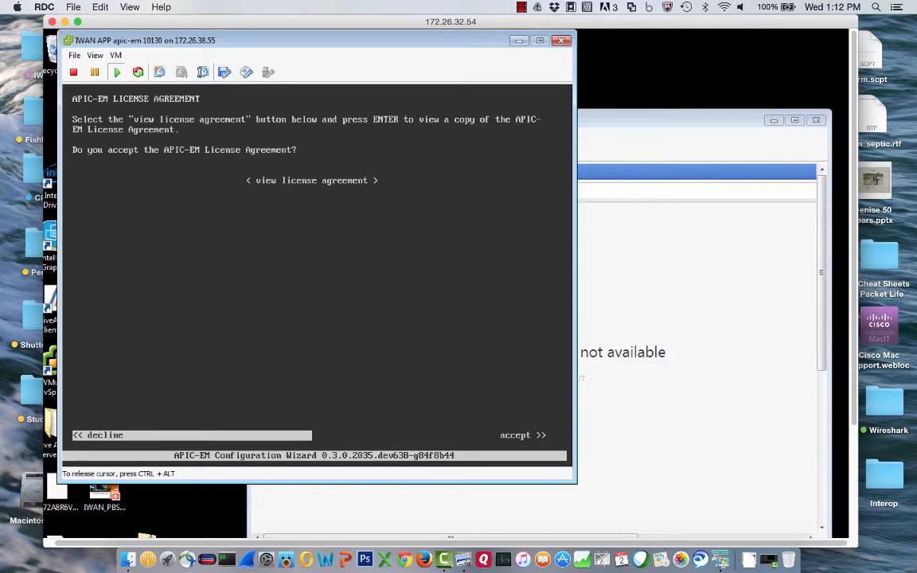
{"action": "key", "text": "Tab"}
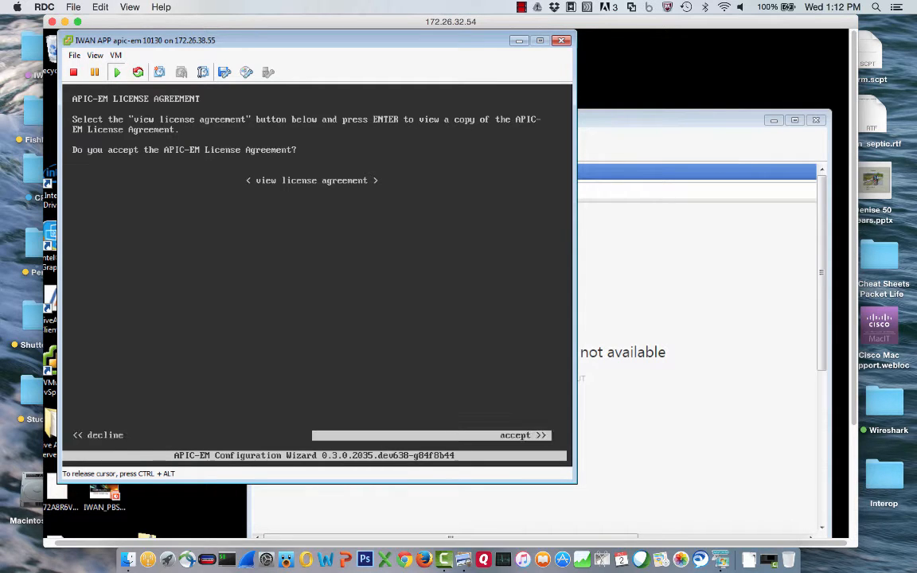
{"action": "key", "text": "Return"}
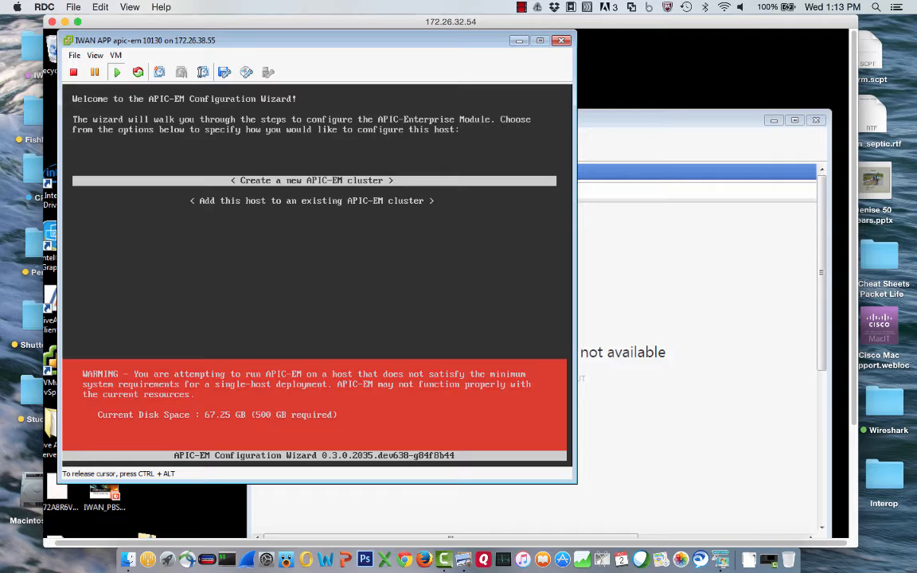
Step: Create a new cluster with eth0 at 10.101.30.11, netmask 255.255.255.0, gateway 10.101.30.1
{"action": "key", "text": "Return"}
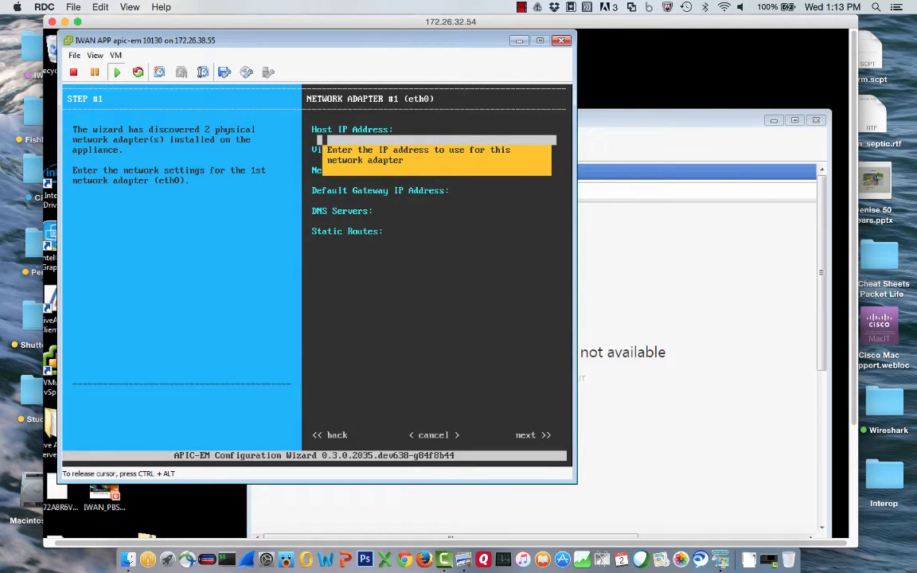
{"action": "type", "text": "10.101.30.11"}
{"action": "key", "text": "Tab"}
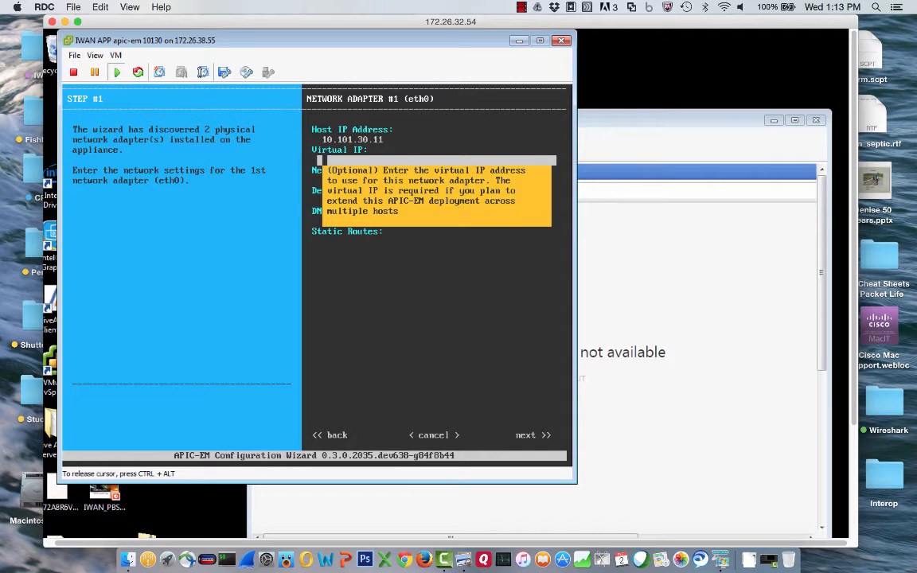
{"action": "key", "text": "Tab"}
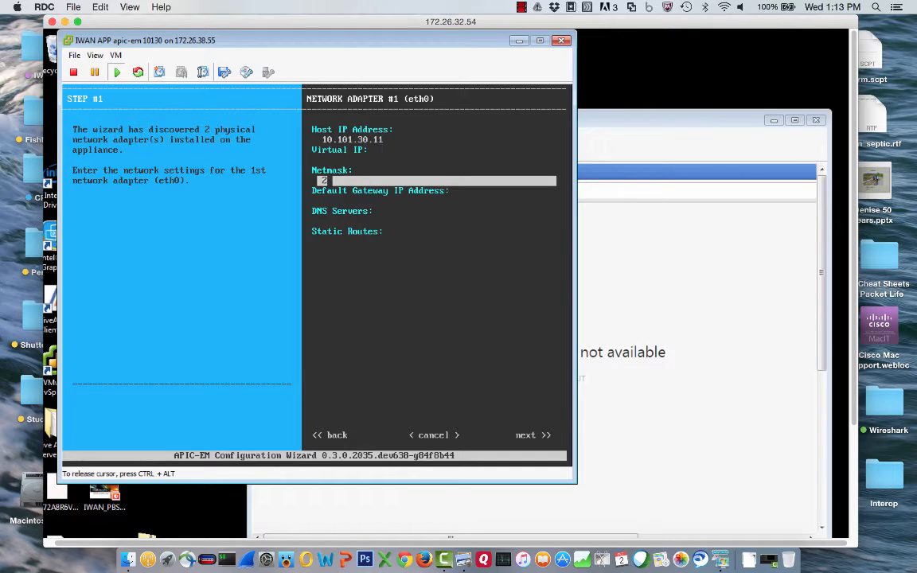
{"action": "type", "text": "255.255.255.0"}
{"action": "key", "text": "Tab"}
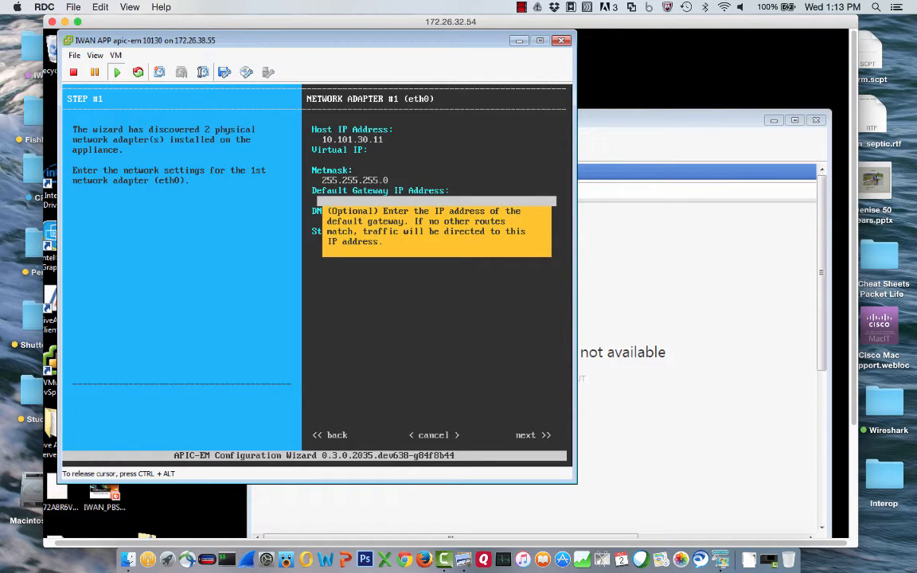
{"action": "type", "text": "1000."}
{"action": "type", "text": "101.30"}
{"action": "key", "text": "BackSpace"}
{"action": "key", "text": "BackSpace"}
{"action": "key", "text": "BackSpace"}
{"action": "key", "text": "BackSpace"}
{"action": "key", "text": "BackSpace"}
{"action": "key", "text": "BackSpace"}
{"action": "key", "text": "BackSpace"}
{"action": "key", "text": "BackSpace"}
{"action": "key", "text": "BackSpace"}
{"action": "type", "text": ".101.30.1"}
{"action": "key", "text": "Tab"}
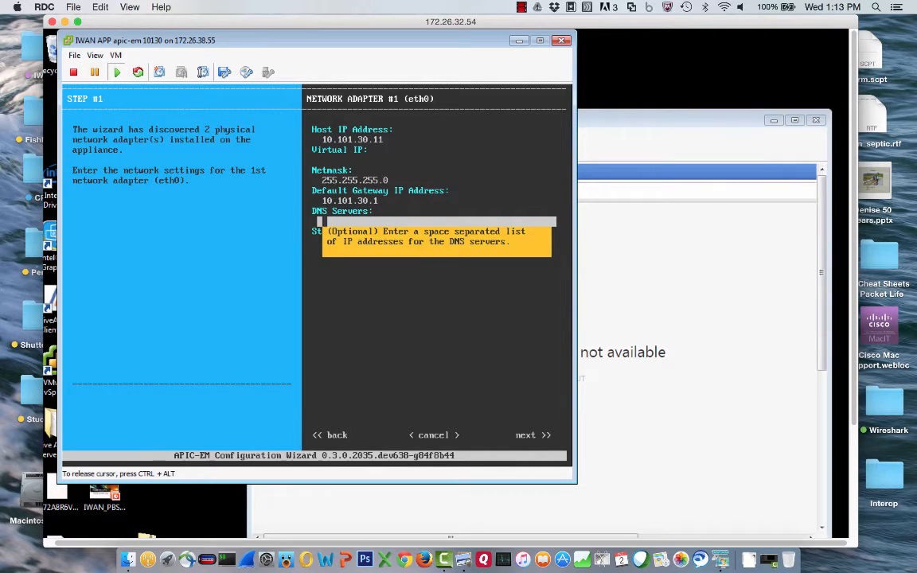
{"action": "key", "text": "Tab"}
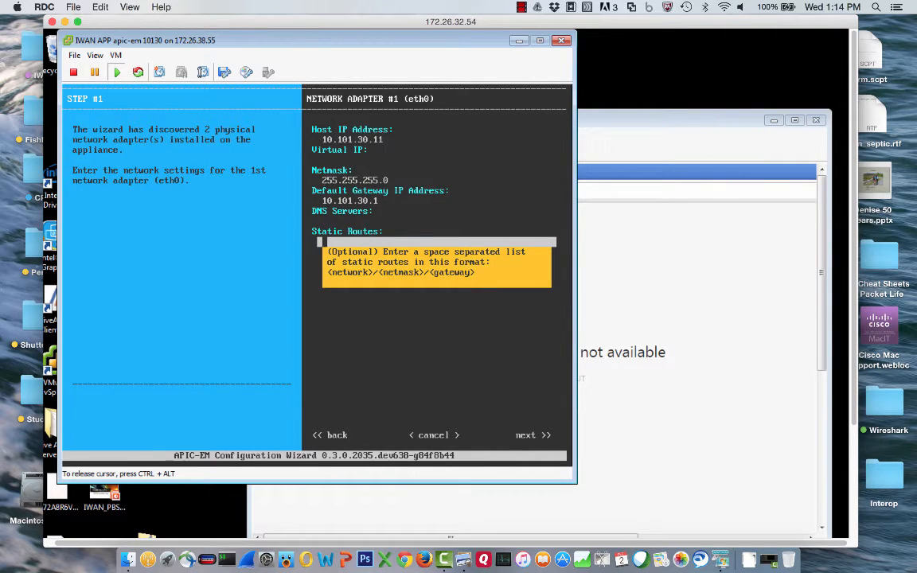
{"action": "key", "text": "Tab"}
{"action": "key", "text": "Tab"}
{"action": "key", "text": "Tab"}
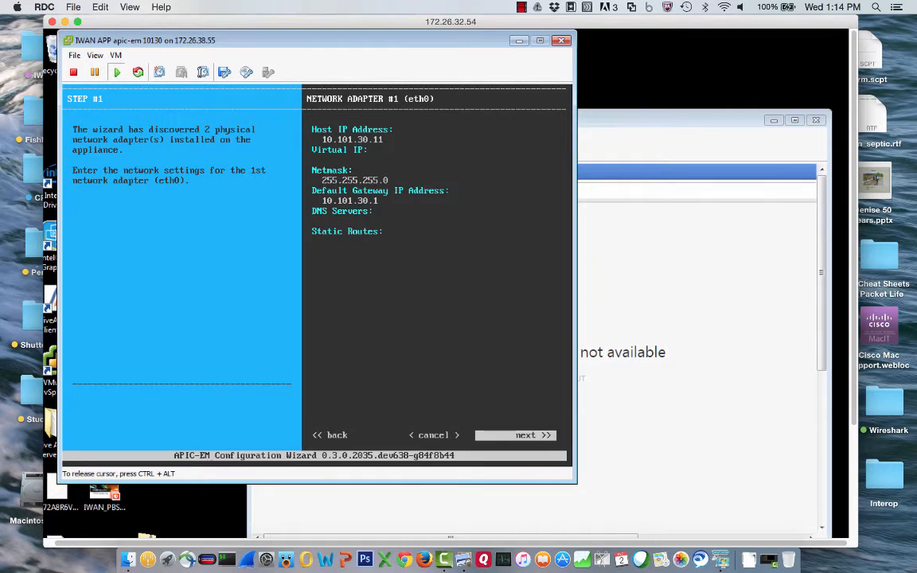
{"action": "key", "text": "Return"}
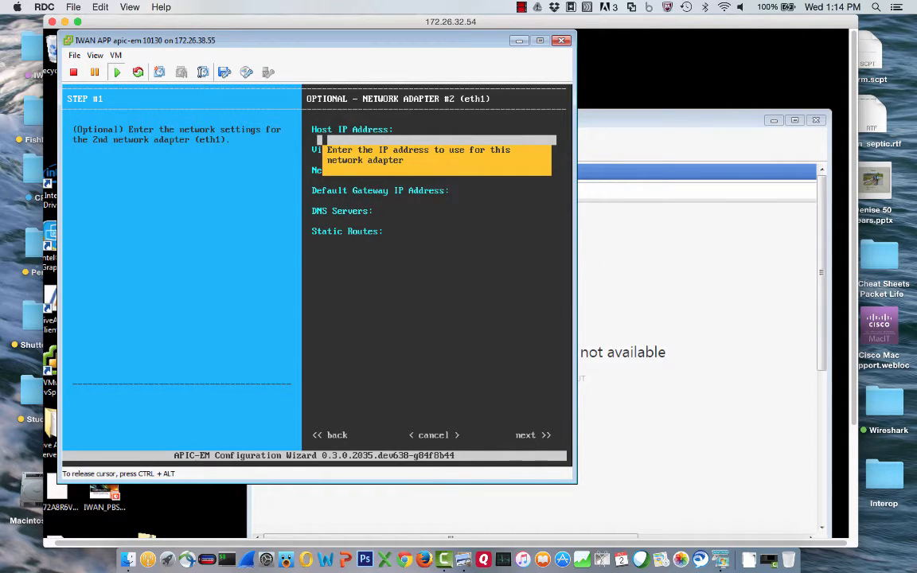
Step: Leave the eth1 adapter unset and continue to the Linux user settings
{"action": "key", "text": "Tab"}
{"action": "key", "text": "Tab"}
{"action": "key", "text": "Tab"}
{"action": "key", "text": "Tab"}
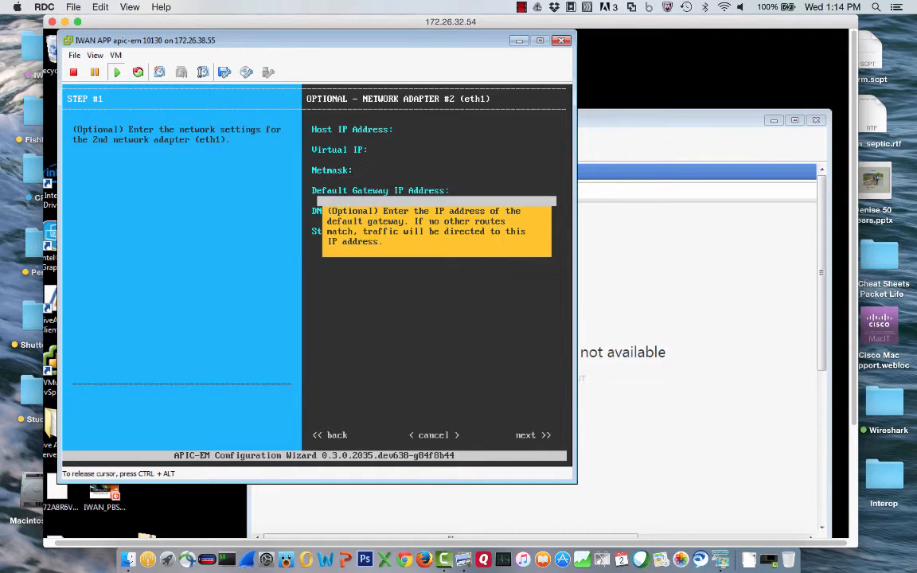
{"action": "key", "text": "Tab"}
{"action": "key", "text": "Tab"}
{"action": "key", "text": "Tab"}
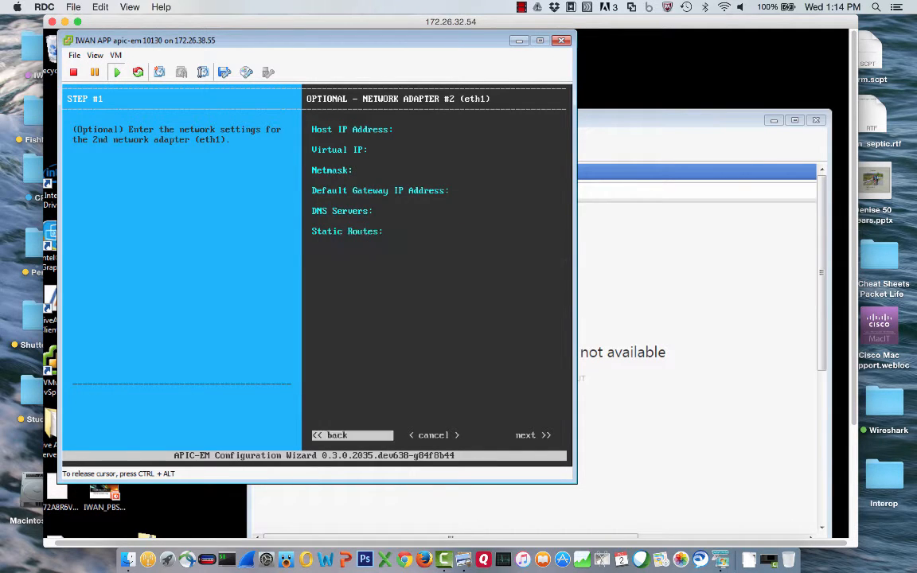
{"action": "key", "text": "Tab"}
{"action": "key", "text": "Return"}
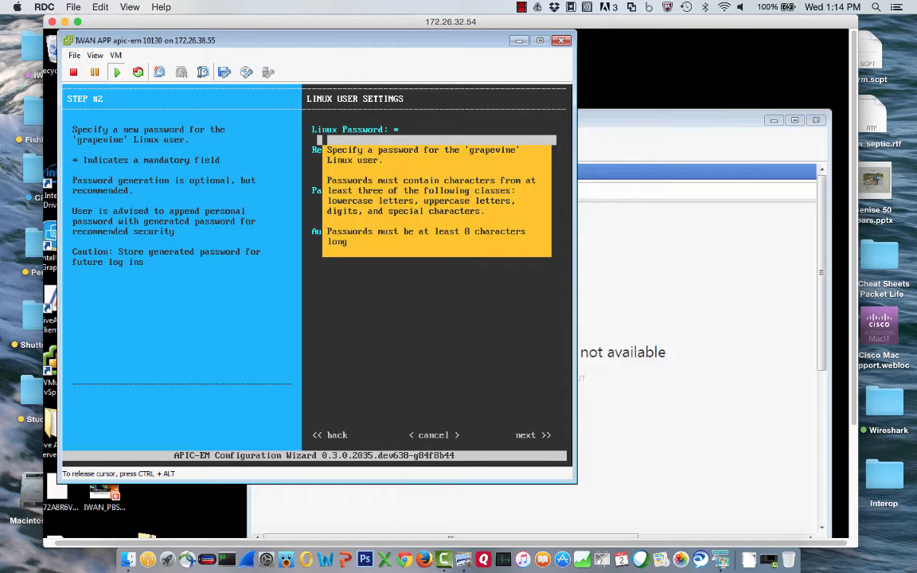
Step: Enter and confirm the Linux 'grapevine' user password without generating one
{"action": "type", "text": "********"}
{"action": "key", "text": "Tab"}
{"action": "type", "text": "******"}
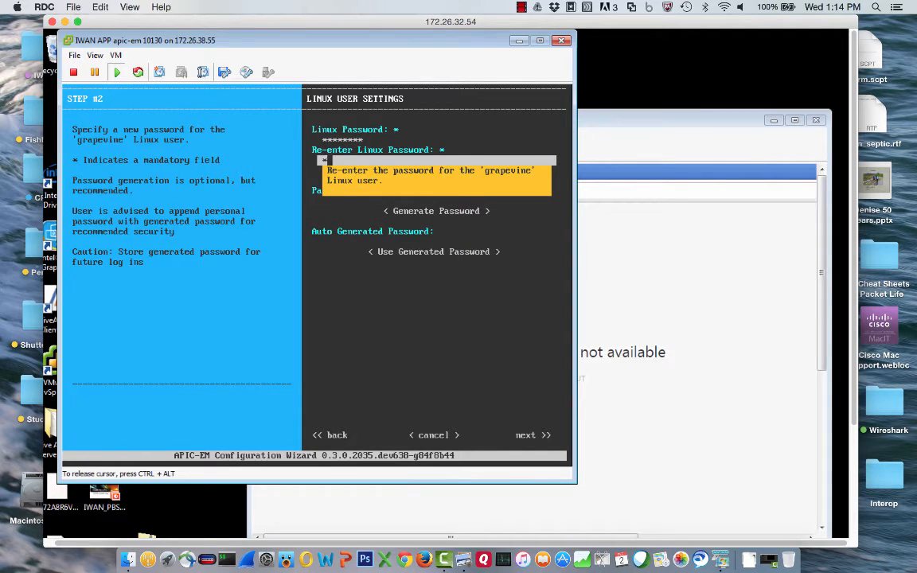
{"action": "type", "text": "**"}
{"action": "key", "text": "Tab"}
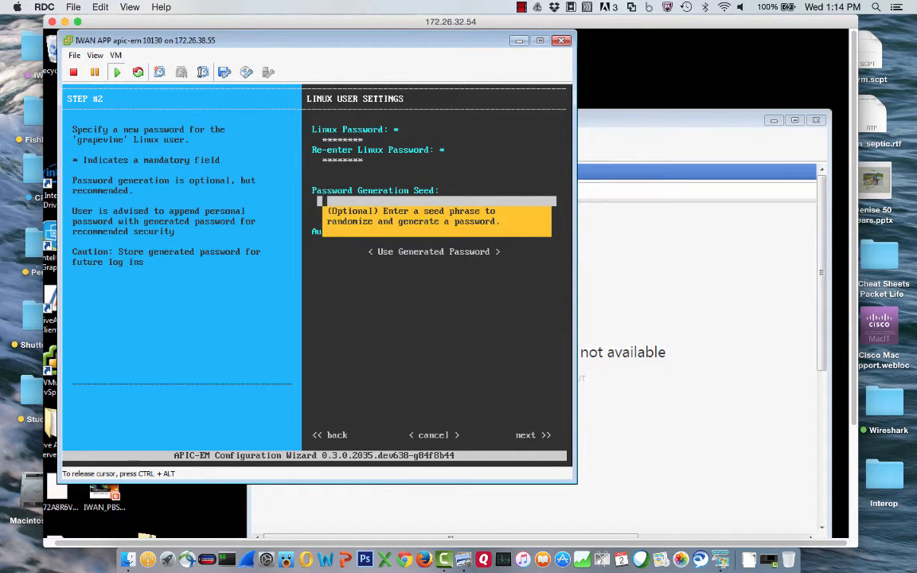
{"action": "key", "text": "Tab"}
{"action": "key", "text": "Tab"}
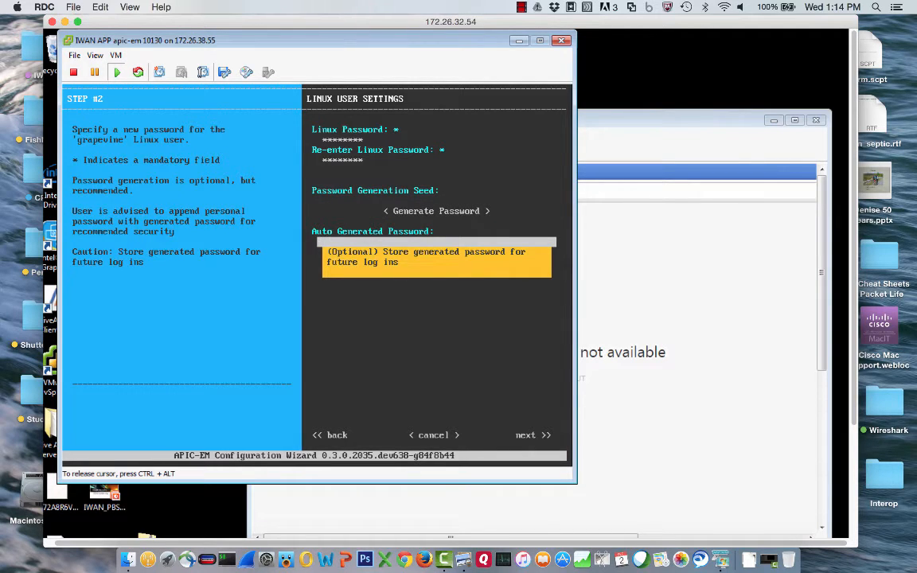
{"action": "key", "text": "Tab"}
{"action": "key", "text": "Tab"}
{"action": "key", "text": "Tab"}
{"action": "key", "text": "Tab"}
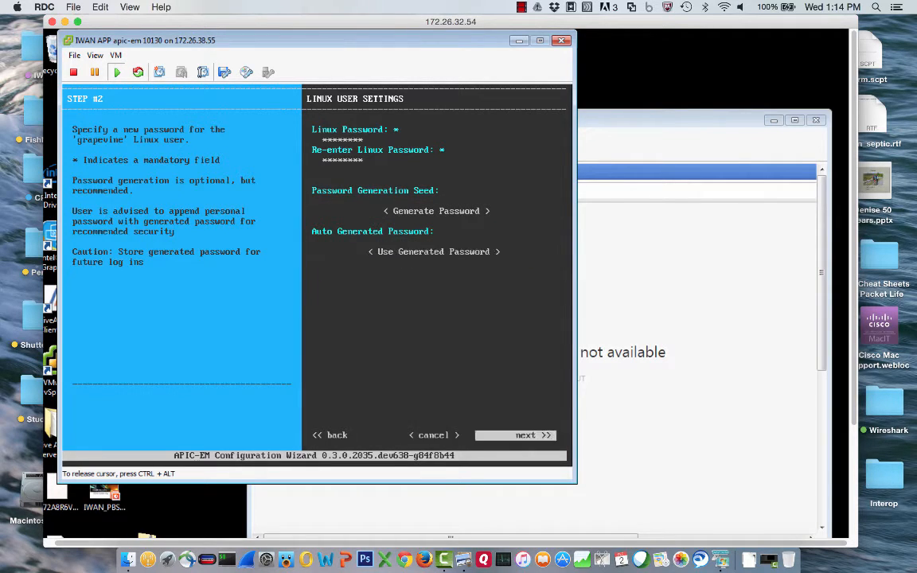
{"action": "key", "text": "Return"}
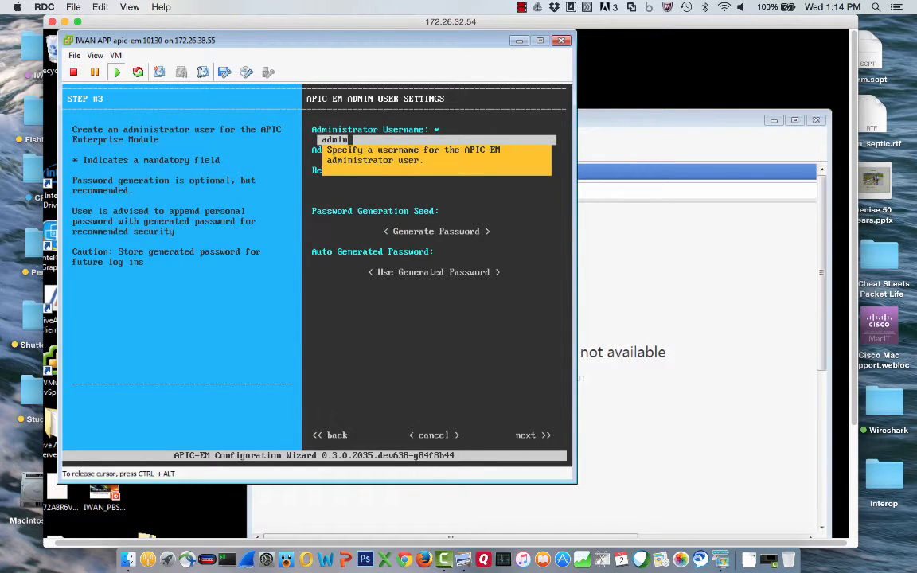
Step: Keep username admin, enter and confirm its password, and continue to NTP settings
{"action": "key", "text": "Tab"}
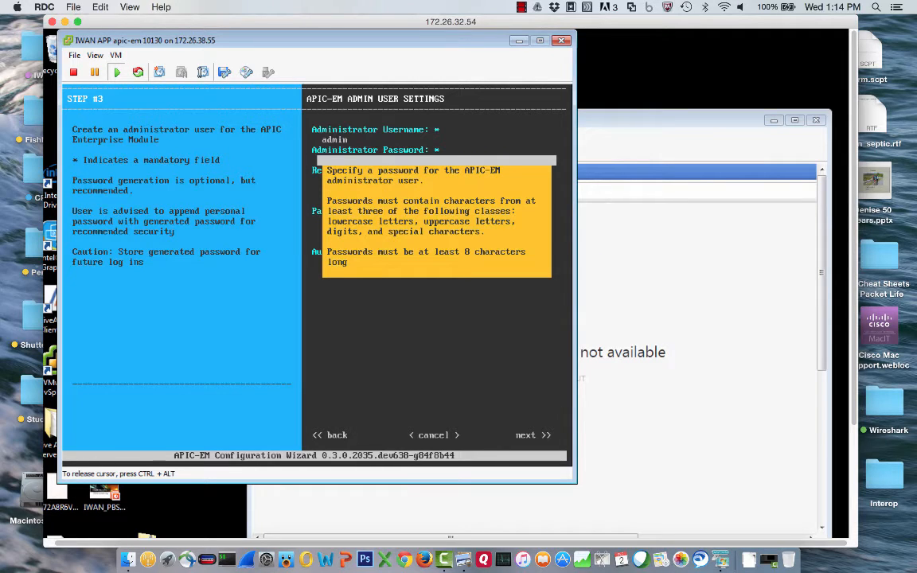
{"action": "type", "text": "********"}
{"action": "key", "text": "Tab"}
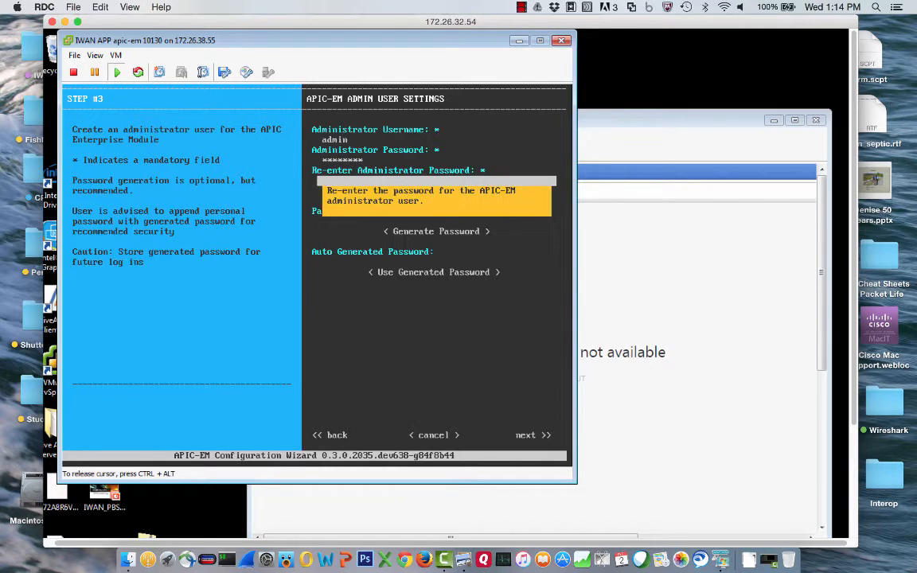
{"action": "type", "text": "********"}
{"action": "key", "text": "Tab"}
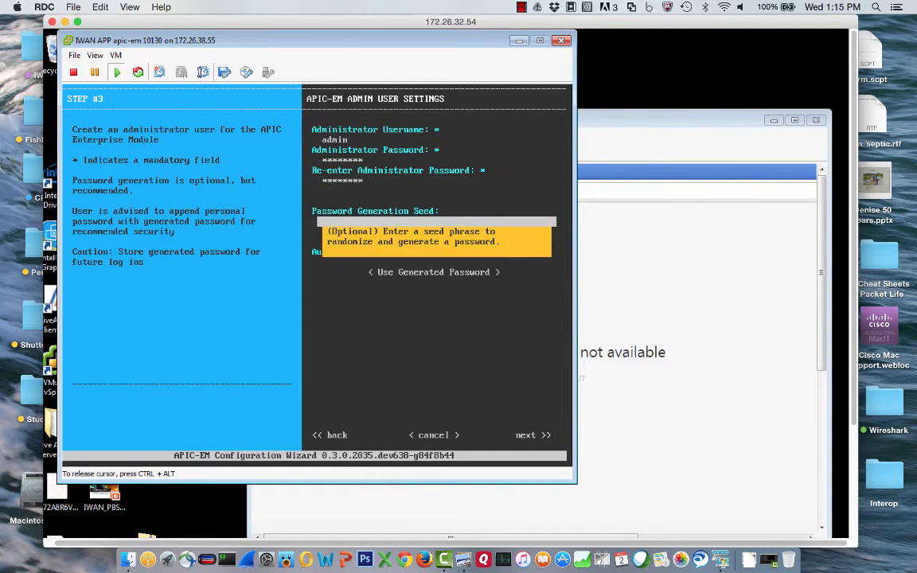
{"action": "key", "text": "Tab"}
{"action": "key", "text": "Tab"}
{"action": "key", "text": "Tab"}
{"action": "key", "text": "Tab"}
{"action": "key", "text": "Tab"}
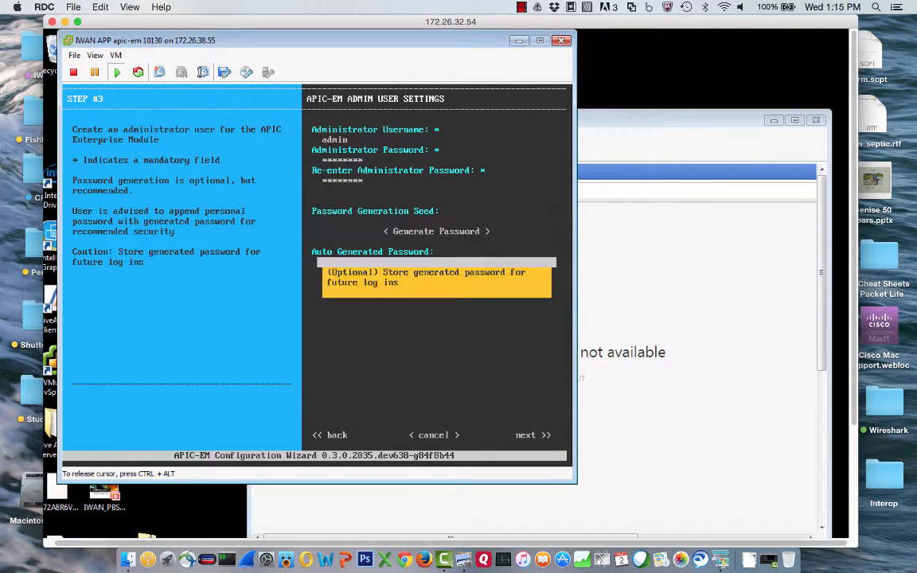
{"action": "key", "text": "Tab"}
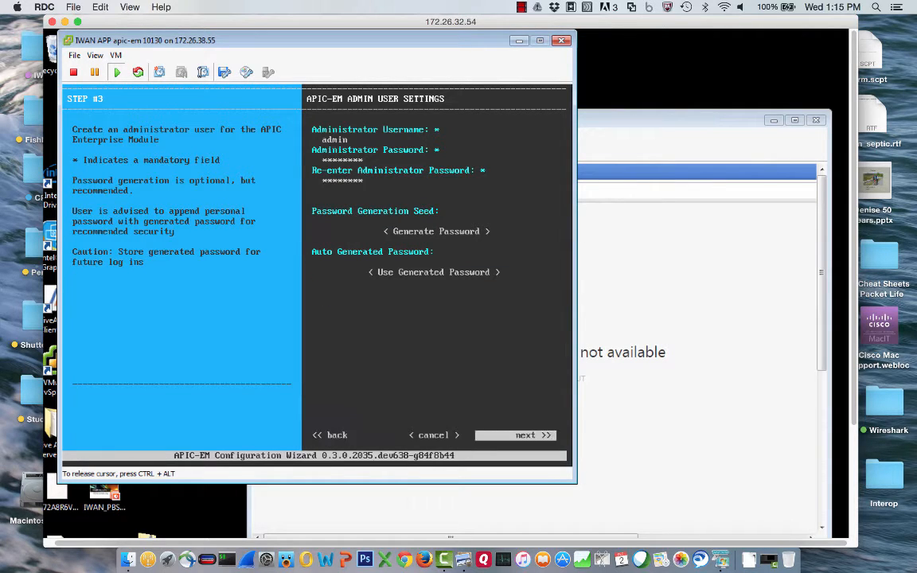
{"action": "key", "text": "Return"}
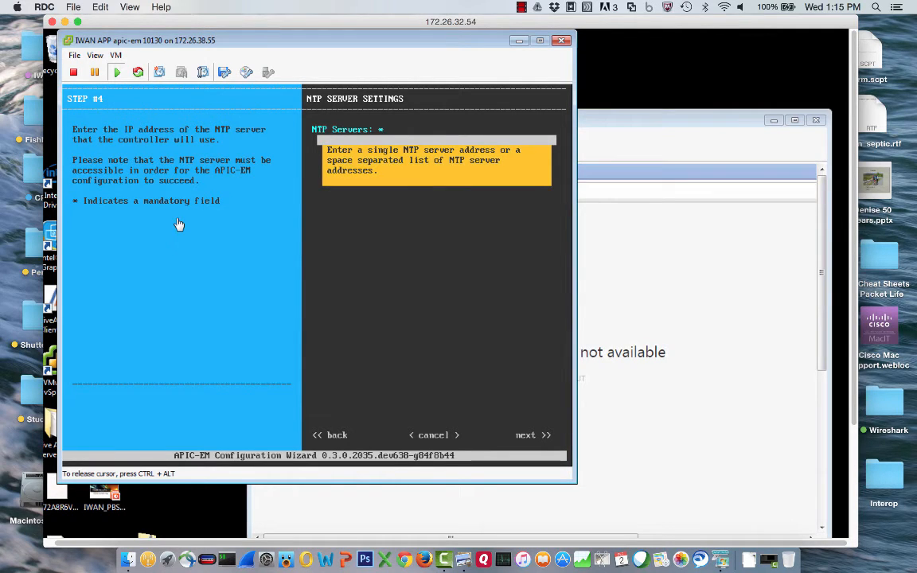
Step: Set the NTP server to 10.101.30.1 and continue to cloud connectivity
{"action": "type", "text": "10.101.30.1"}
{"action": "key", "text": "Tab"}
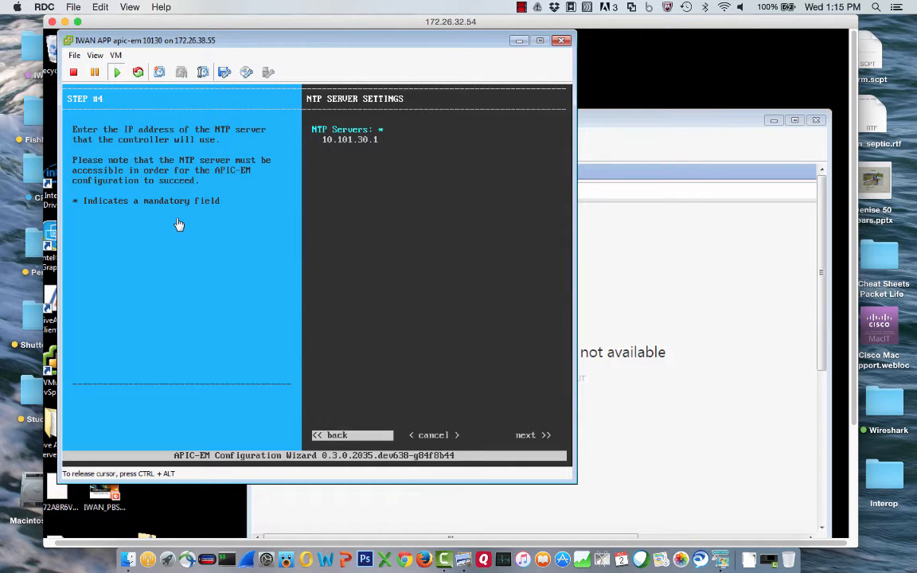
{"action": "key", "text": "Tab"}
{"action": "key", "text": "Tab"}
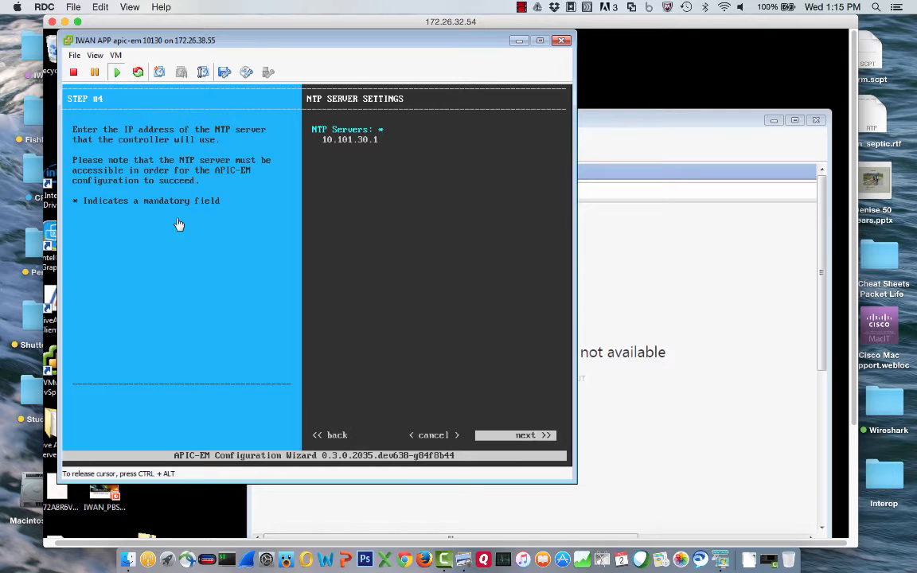
{"action": "key", "text": "Return"}
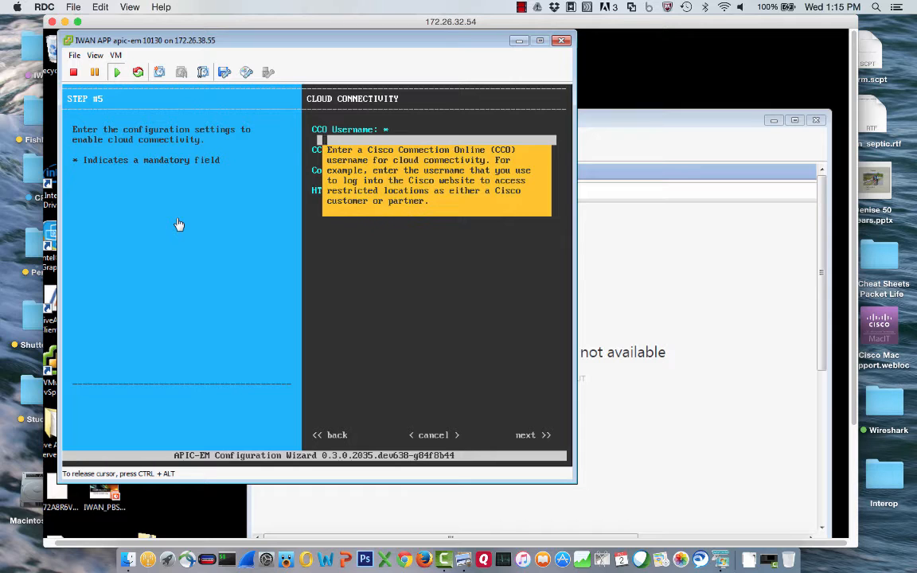
Step: Enter the CCO username and password and company name 'cisco', leaving HTTPS Proxy blank
{"action": "type", "text": "cpocfun"}
{"action": "key", "text": "Tab"}
{"action": "type", "text": "*******"}
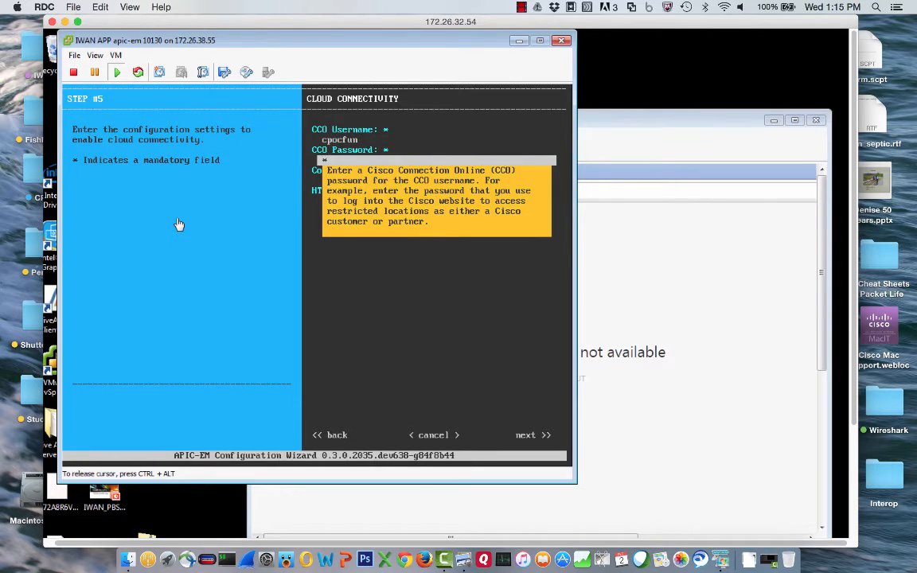
{"action": "key", "text": "Tab"}
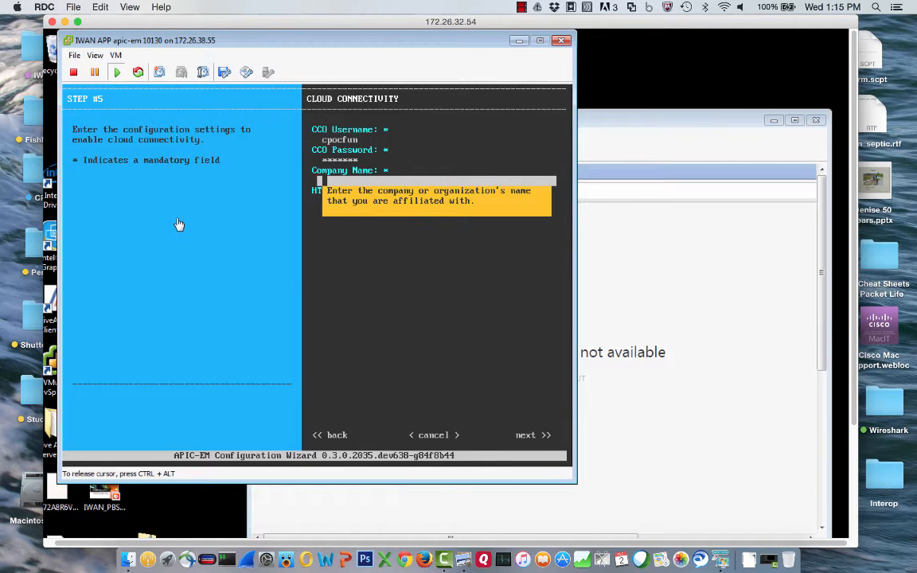
{"action": "type", "text": "cisco"}
{"action": "key", "text": "Tab"}
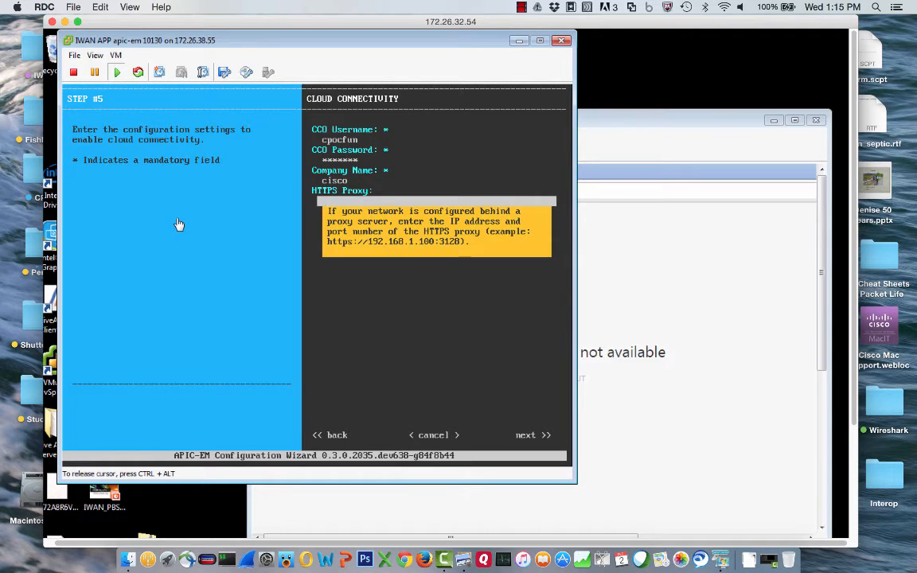
{"action": "key", "text": "Tab"}
{"action": "key", "text": "Tab"}
{"action": "key", "text": "Tab"}
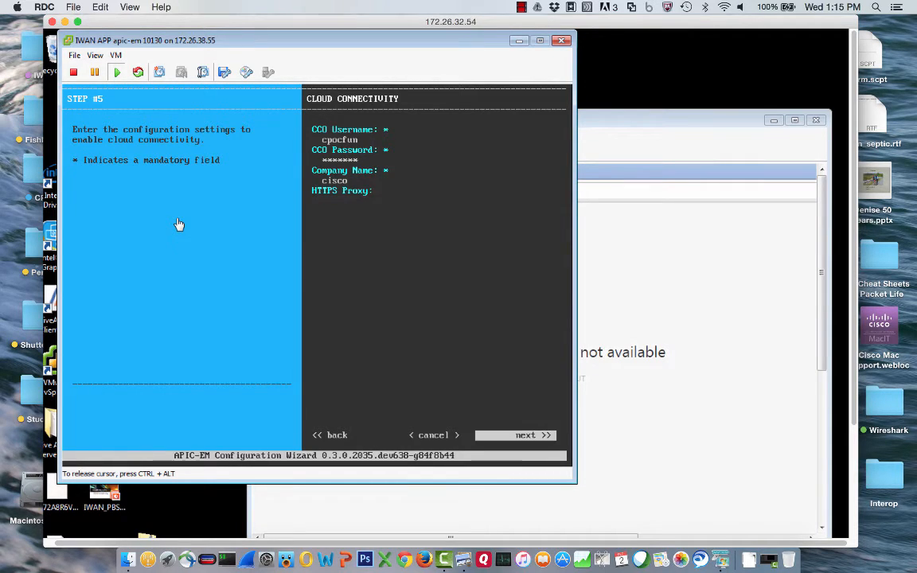
{"action": "key", "text": "Return"}
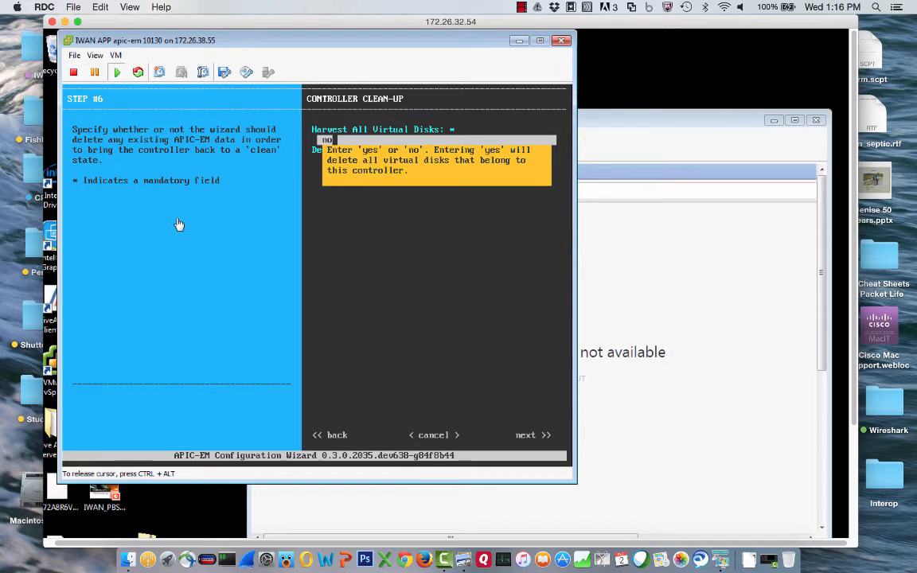
Step: Answer no to Harvest All Virtual Disks and Delete All Users, then continue
{"action": "key", "text": "Return"}
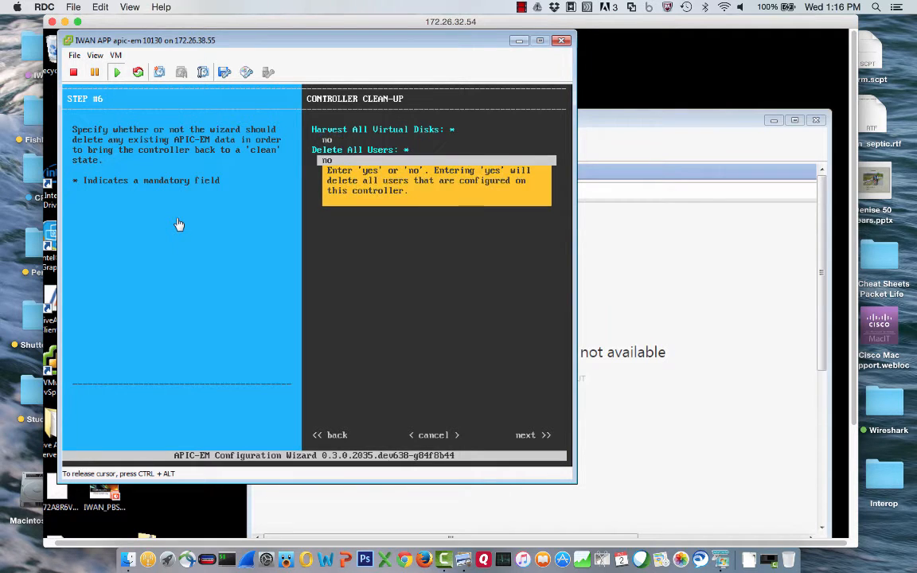
{"action": "key", "text": "Return"}
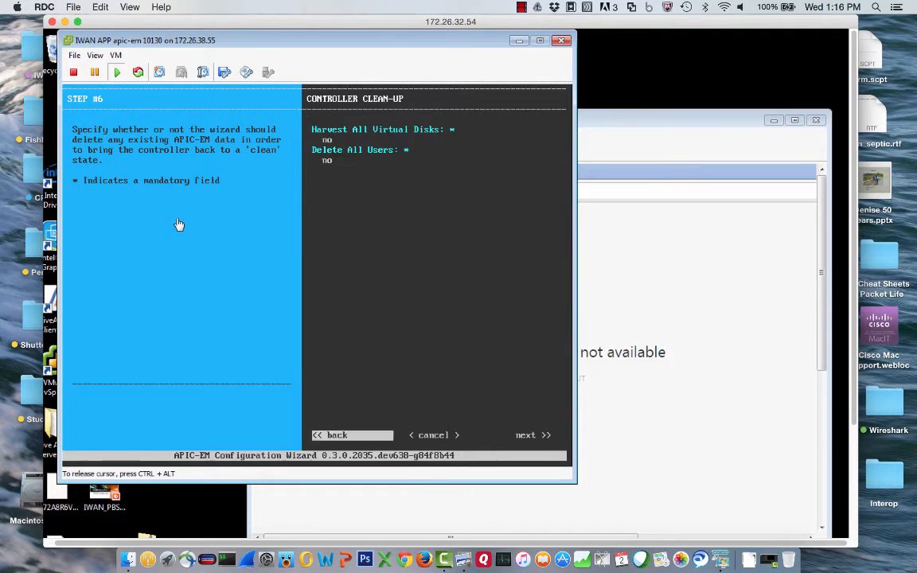
{"action": "key", "text": "Tab"}
{"action": "key", "text": "Tab"}
{"action": "key", "text": "Return"}
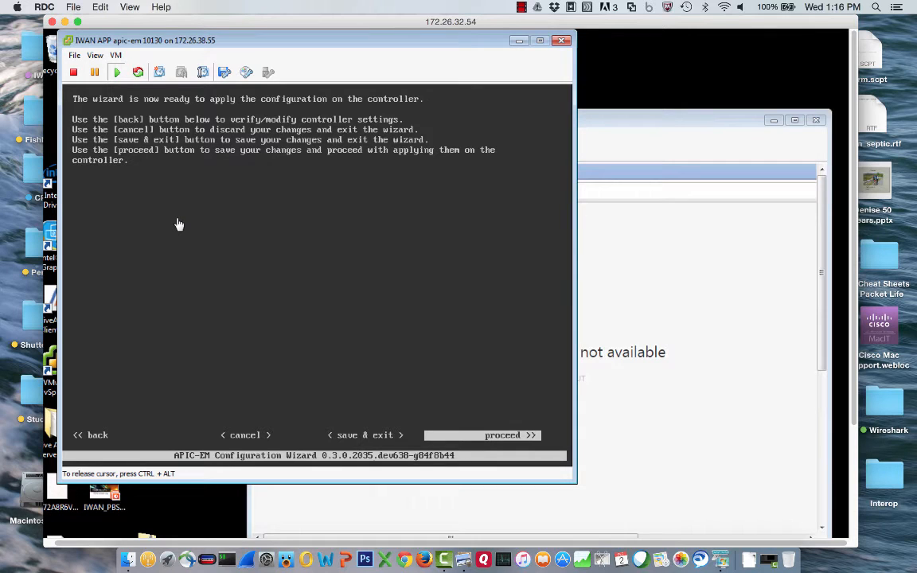
Step: Proceed to apply the configuration, then release the console cursor once services start deploying
{"action": "key", "text": "Return"}
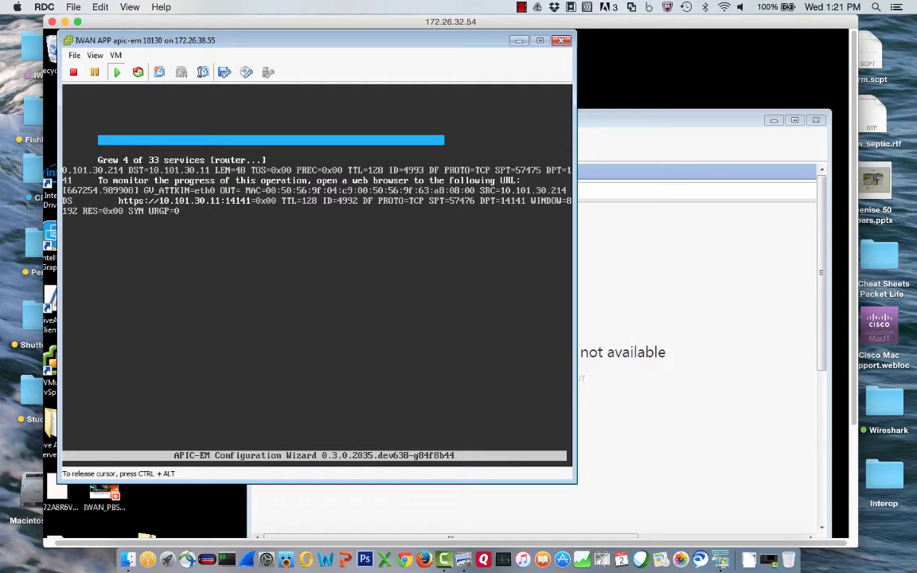
{"action": "key", "text": "ctrl+alt"}
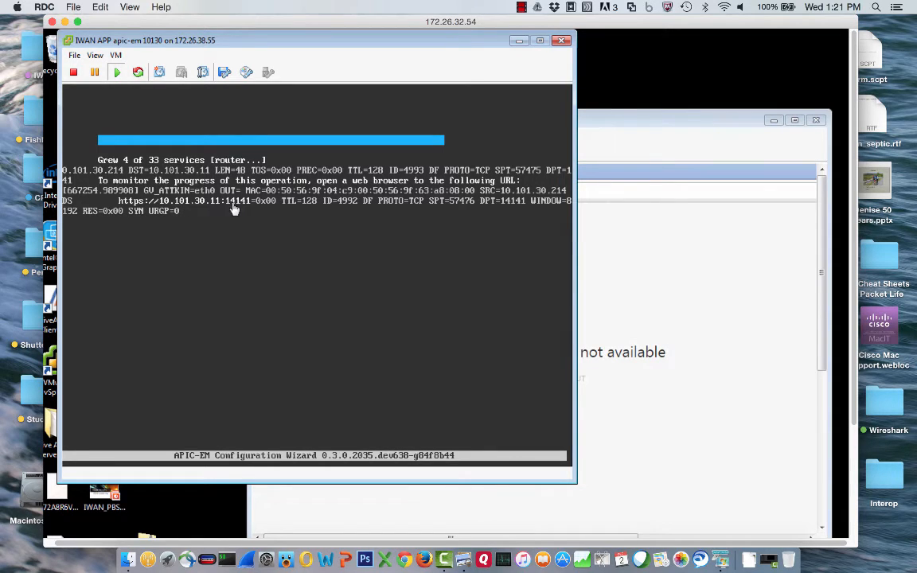
{"action": "left_click", "coordinate": [701, 263]}
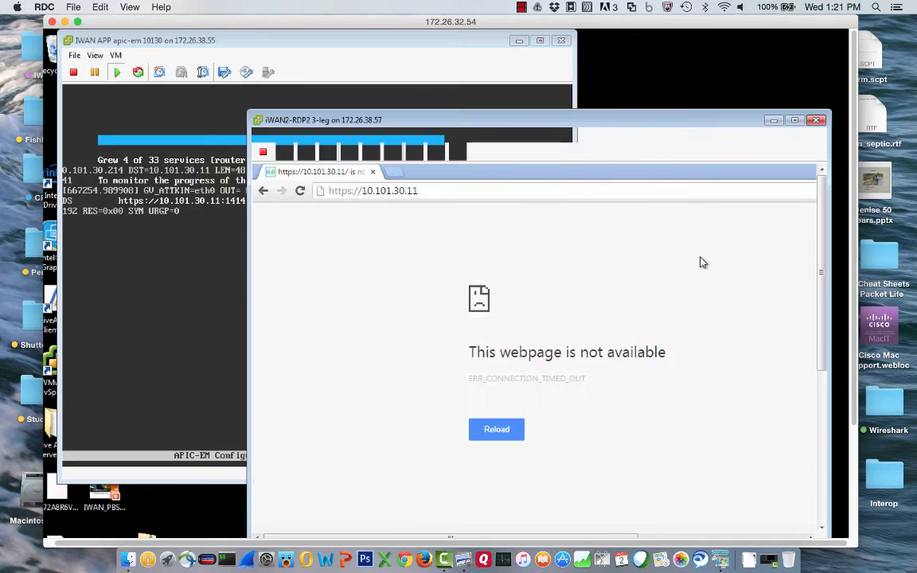
{"action": "left_click", "coordinate": [438, 196]}
{"action": "left_click", "coordinate": [444, 195]}
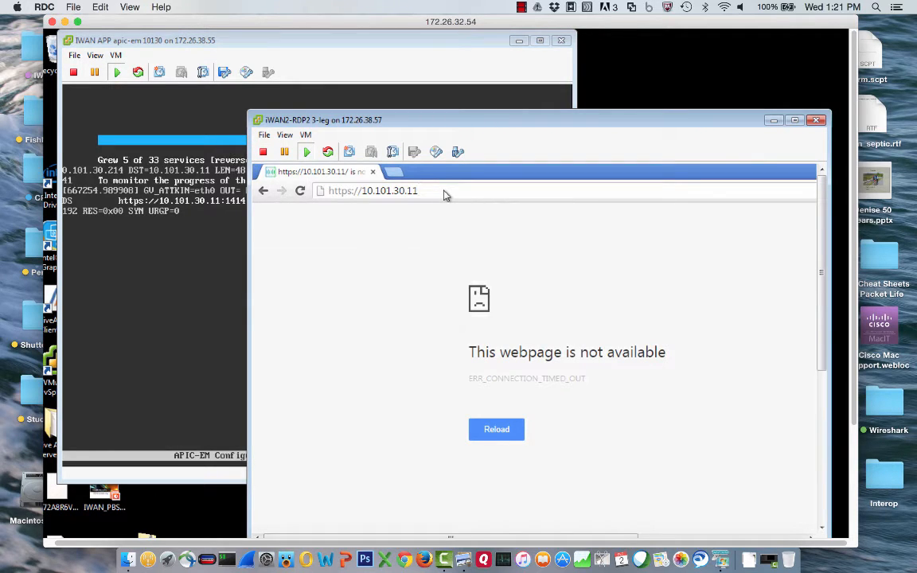
{"action": "type", "text": ":"}
{"action": "key", "text": "Down"}
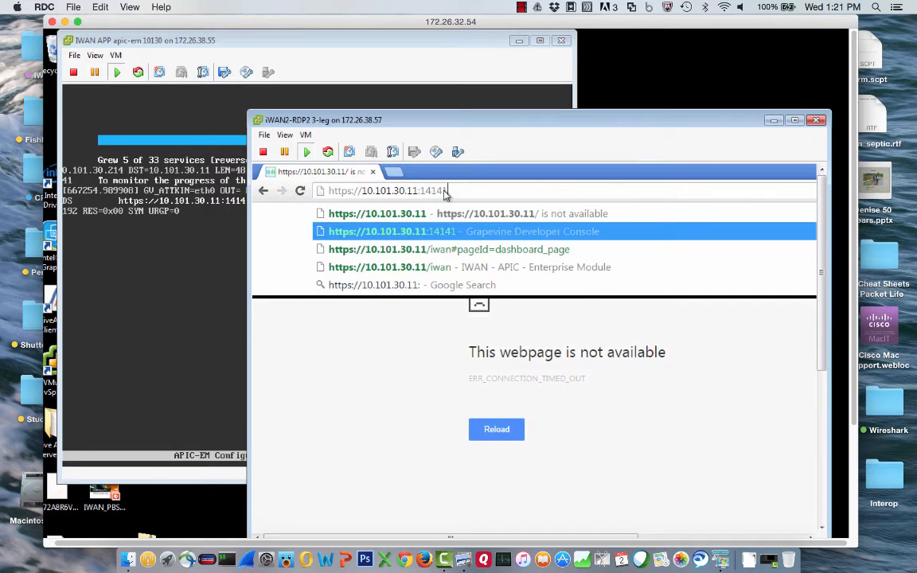
{"action": "key", "text": "Return"}
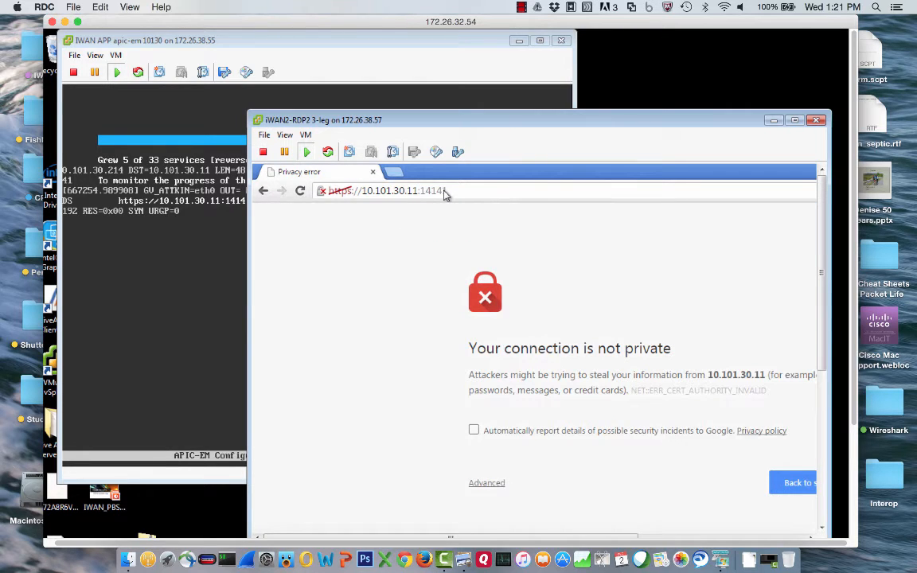
Step: Bypass the certificate warning by proceeding to 10.101.30.11 (unsafe)
{"action": "left_click", "coordinate": [486, 489]}
{"action": "left_click_drag", "start_coordinate": [455, 128], "coordinate": [334, 70]}
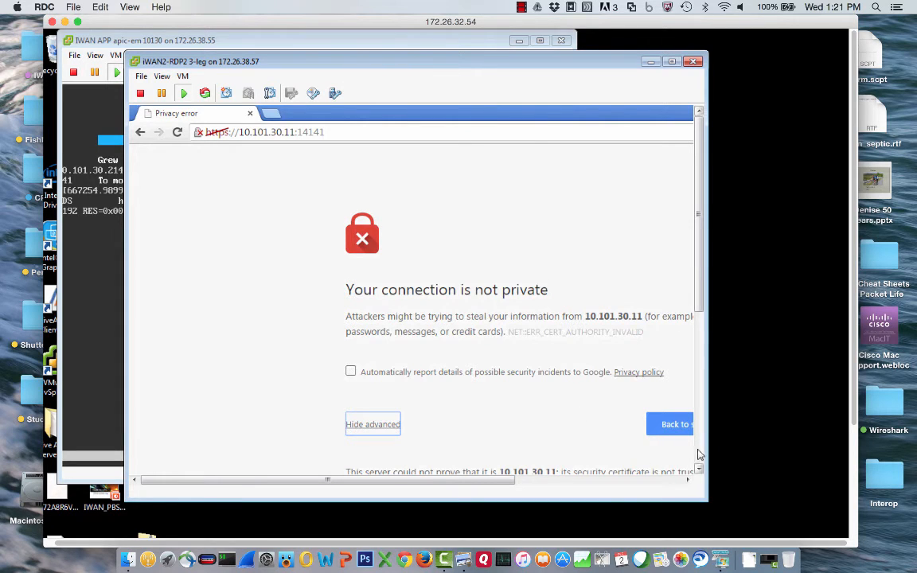
{"action": "scroll", "coordinate": [699, 454], "scroll_direction": "down", "scroll_amount": 4}
{"action": "left_click", "coordinate": [371, 249]}
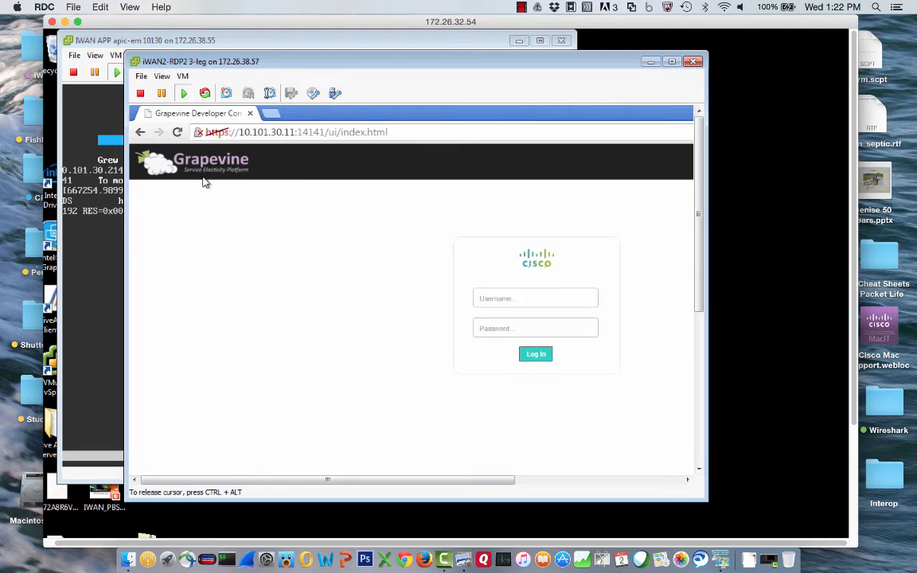
Step: Log in to the Grapevine Developer Console as admin with the account password
{"action": "left_click", "coordinate": [497, 301]}
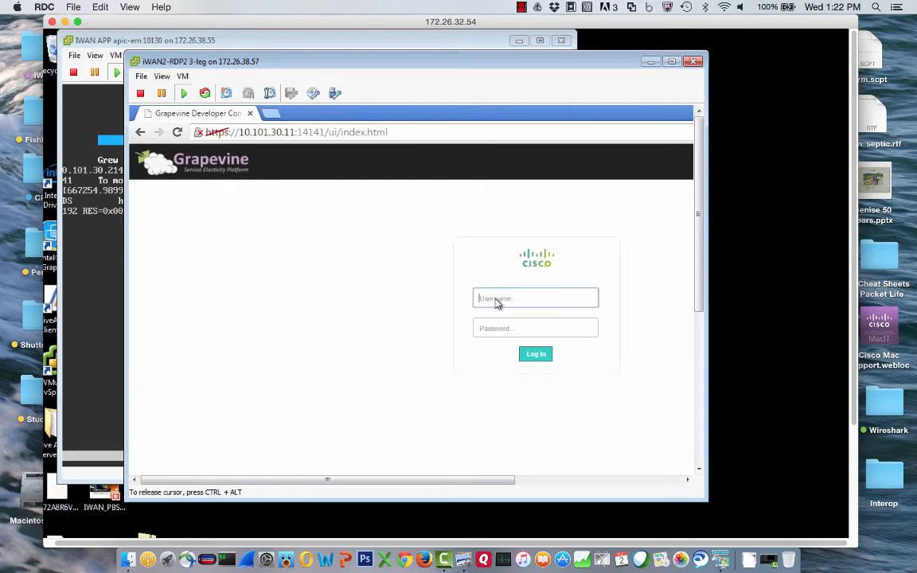
{"action": "type", "text": "admin"}
{"action": "key", "text": "Tab"}
{"action": "type", "text": "admin"}
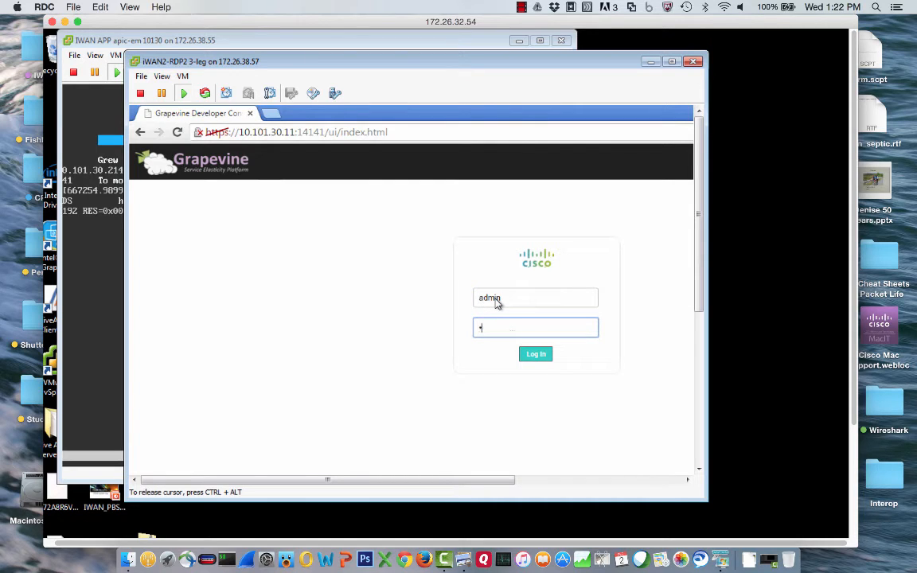
{"action": "type", "text": "123"}
{"action": "left_click", "coordinate": [538, 358]}
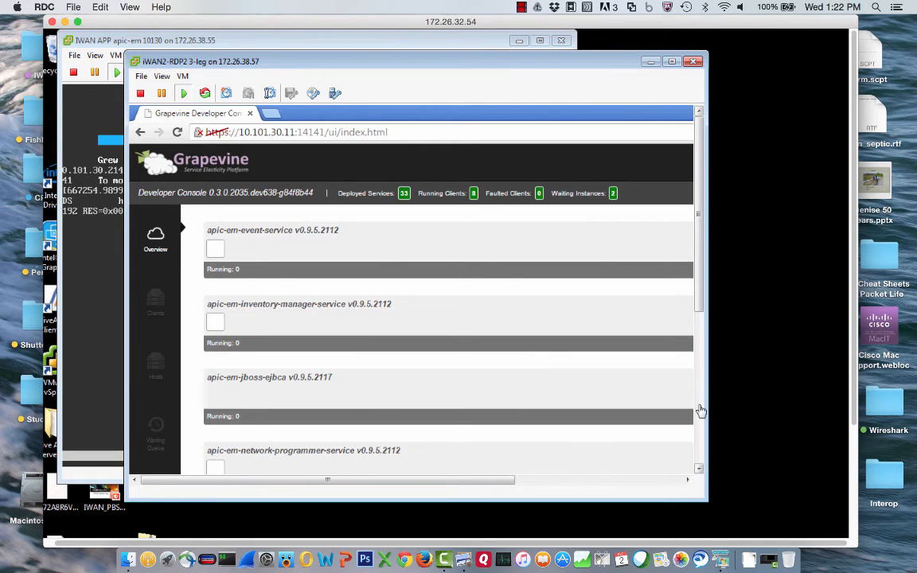
Step: Review the Grapevine service list, then bring the IWAN APP apic-em console forward showing CONFIGURATION SUCCEEDED
{"action": "scroll", "coordinate": [700, 407], "scroll_direction": "down", "scroll_amount": 5}
{"action": "scroll", "coordinate": [701, 390], "scroll_direction": "up", "scroll_amount": 1}
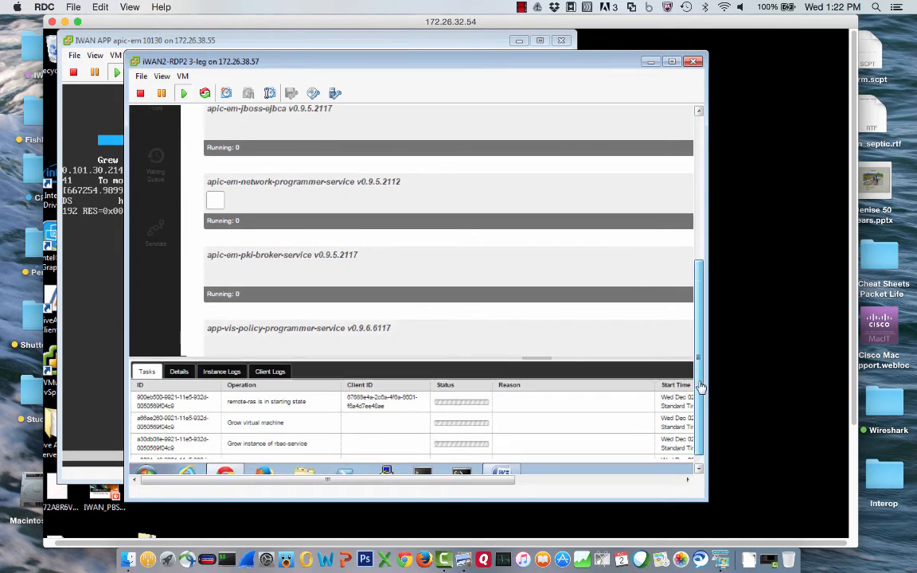
{"action": "scroll", "coordinate": [701, 386], "scroll_direction": "up", "scroll_amount": 4}
{"action": "scroll", "coordinate": [703, 352], "scroll_direction": "down", "scroll_amount": 3}
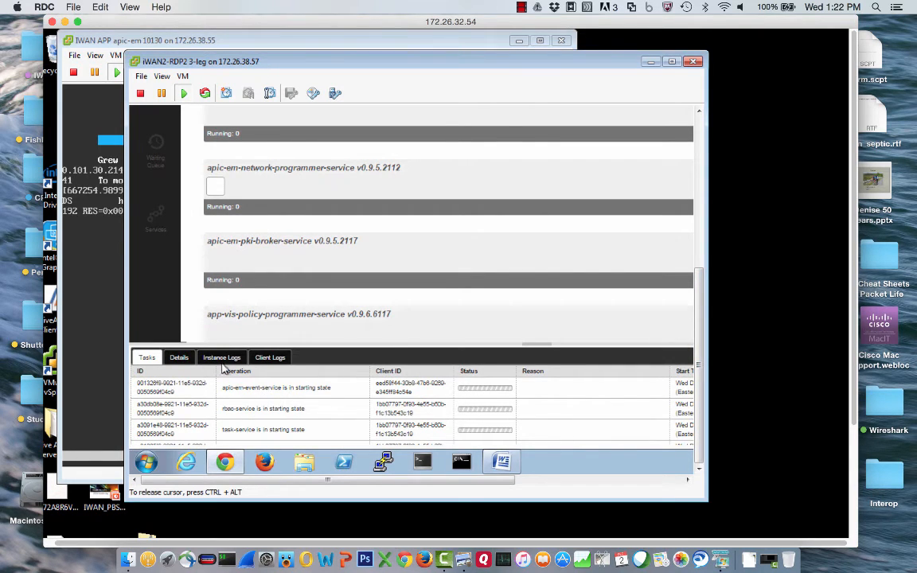
{"action": "left_click", "coordinate": [697, 195]}
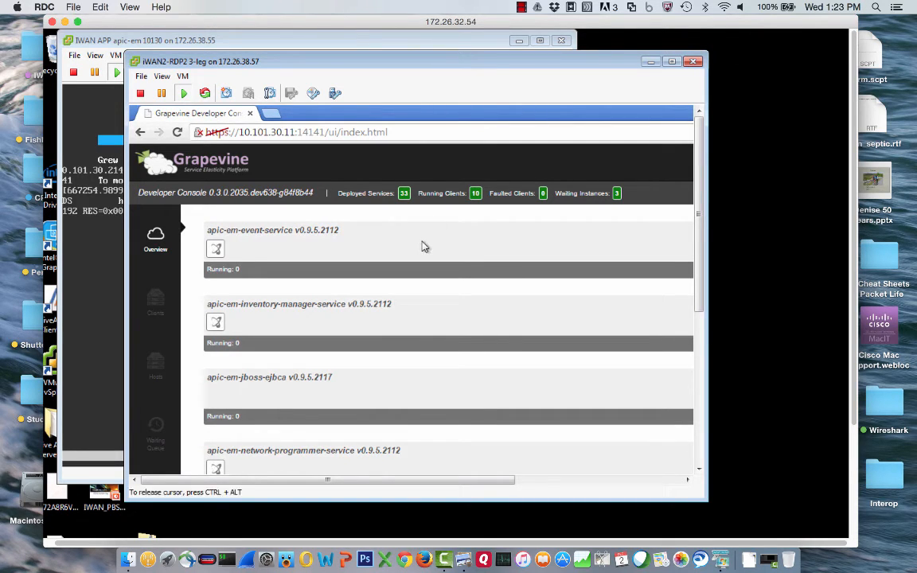
{"action": "left_click", "coordinate": [94, 317]}
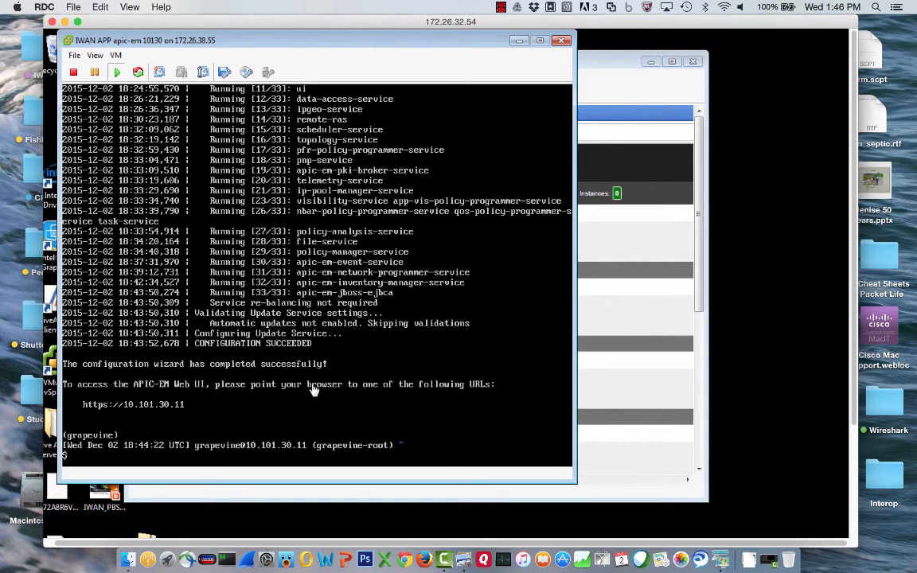
Step: Release the appliance console and reload the Grapevine page in the iWAN2-RDP2 browser
{"action": "left_click", "coordinate": [423, 387]}
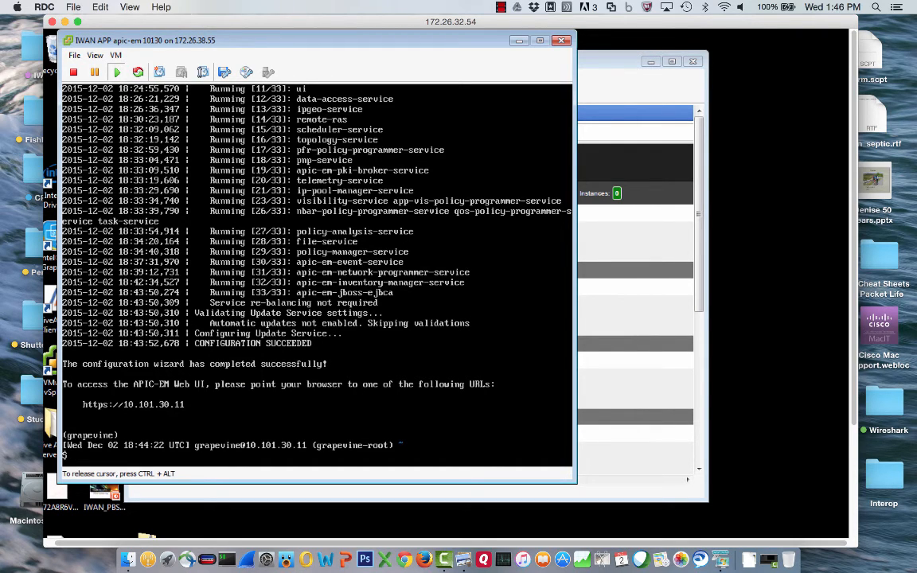
{"action": "key", "text": "ctrl+alt"}
{"action": "left_click", "coordinate": [609, 318]}
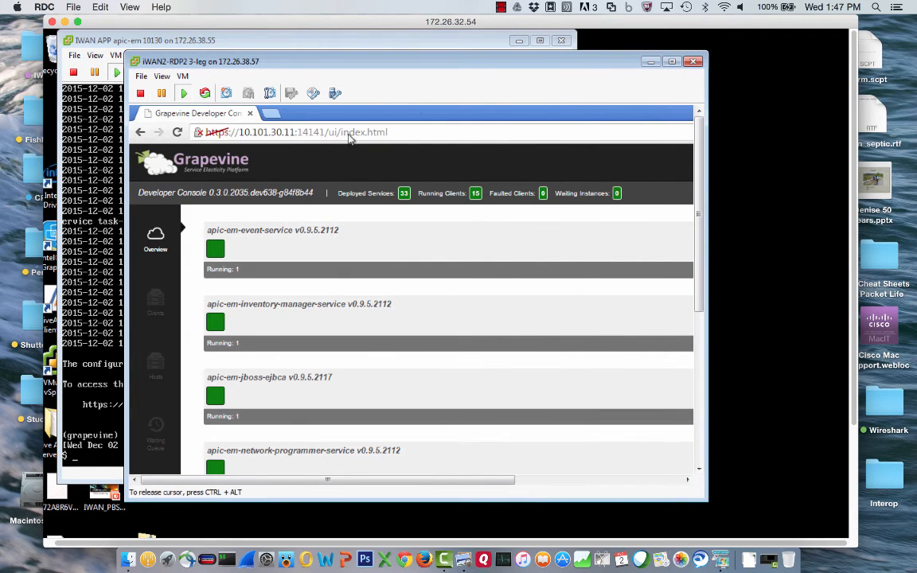
{"action": "left_click", "coordinate": [179, 132]}
Step: Check the refreshed service overview and select ':14141/ui/index.html' in the address bar
{"action": "left_click", "coordinate": [701, 457]}
{"action": "left_click_drag", "start_coordinate": [701, 457], "coordinate": [700, 302]}
{"action": "left_click", "coordinate": [331, 130]}
{"action": "left_click", "coordinate": [299, 134]}
{"action": "left_click_drag", "start_coordinate": [299, 134], "coordinate": [399, 137]}
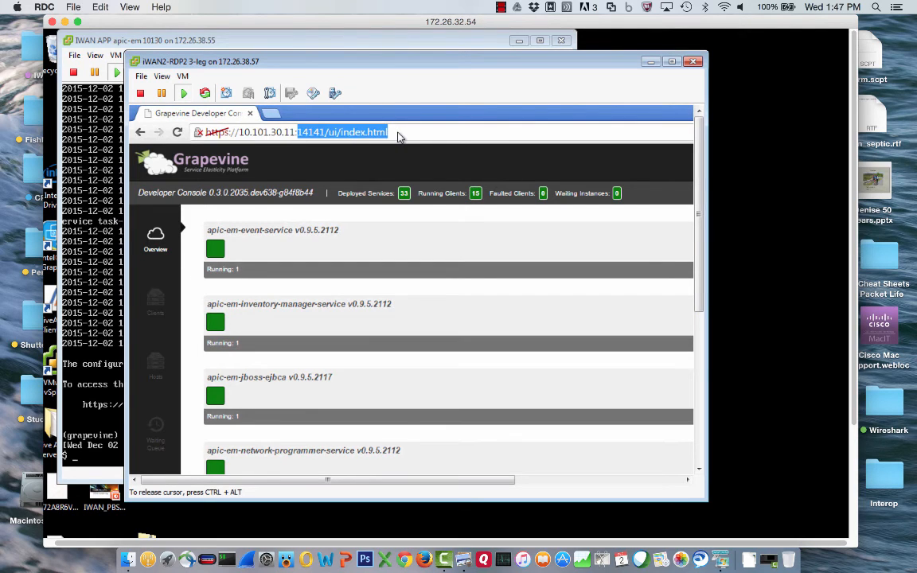
{"action": "key", "text": "BackSpace"}
{"action": "key", "text": "BackSpace"}
{"action": "key", "text": "Return"}
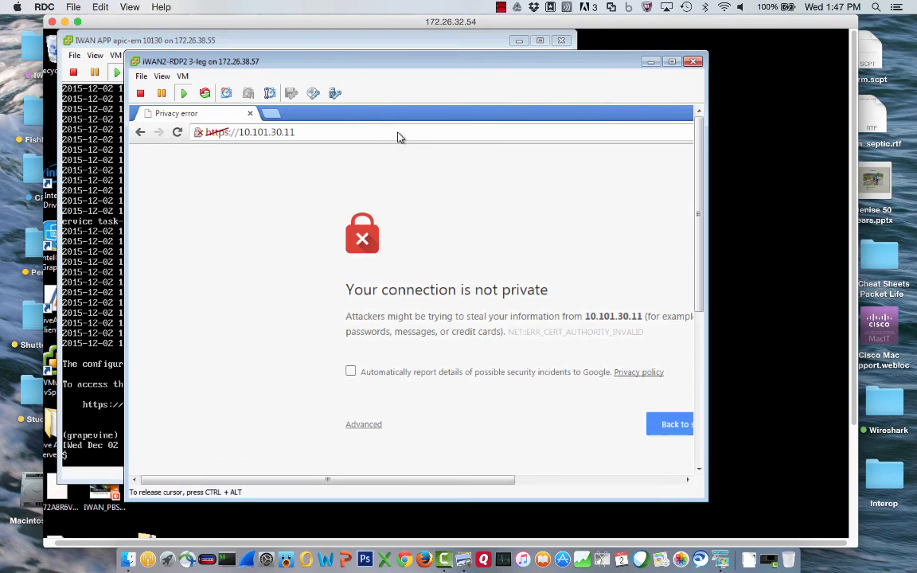
{"action": "scroll", "coordinate": [629, 411], "scroll_direction": "down", "scroll_amount": 5}
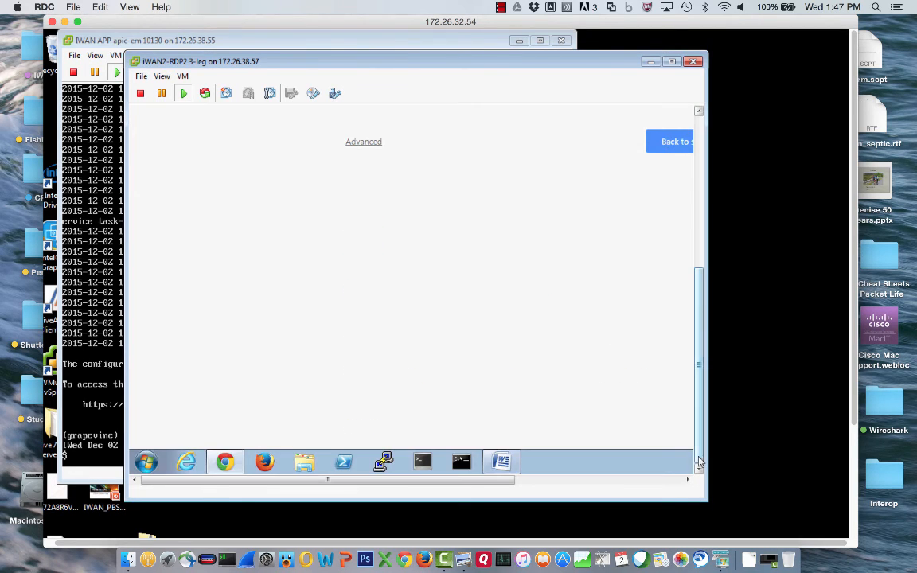
{"action": "left_click", "coordinate": [362, 141]}
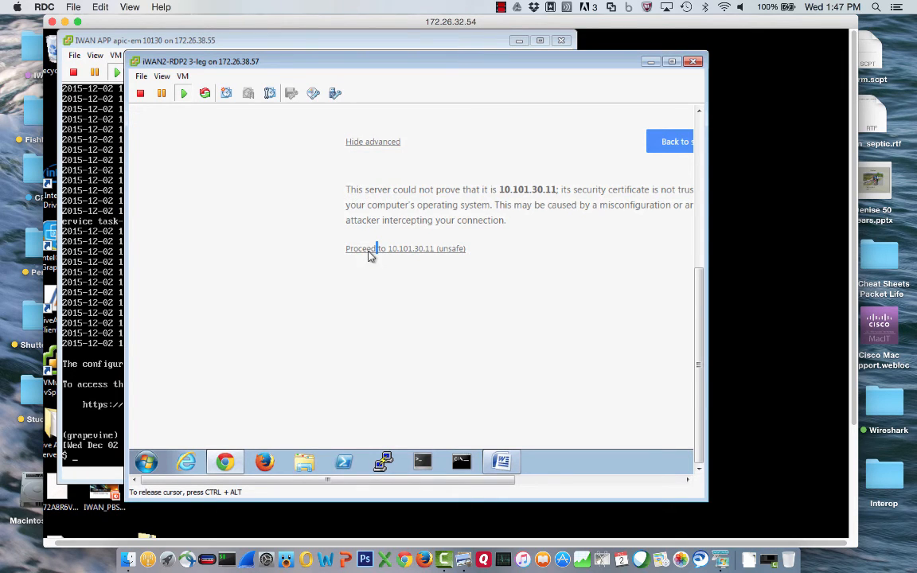
{"action": "left_click", "coordinate": [370, 251]}
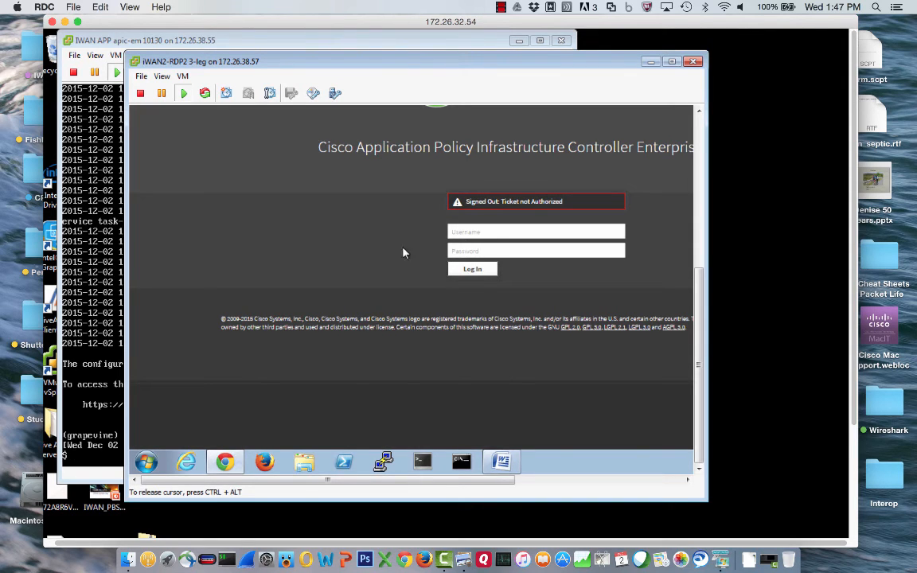
Step: Sign in to APIC-EM as admin with the account password
{"action": "left_click", "coordinate": [697, 181]}
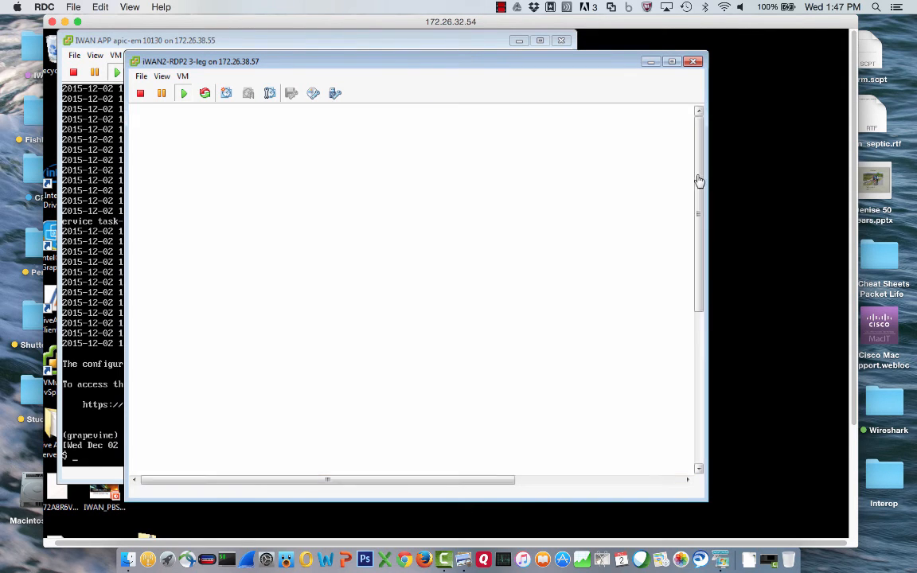
{"action": "left_click_drag", "start_coordinate": [697, 237], "coordinate": [696, 292]}
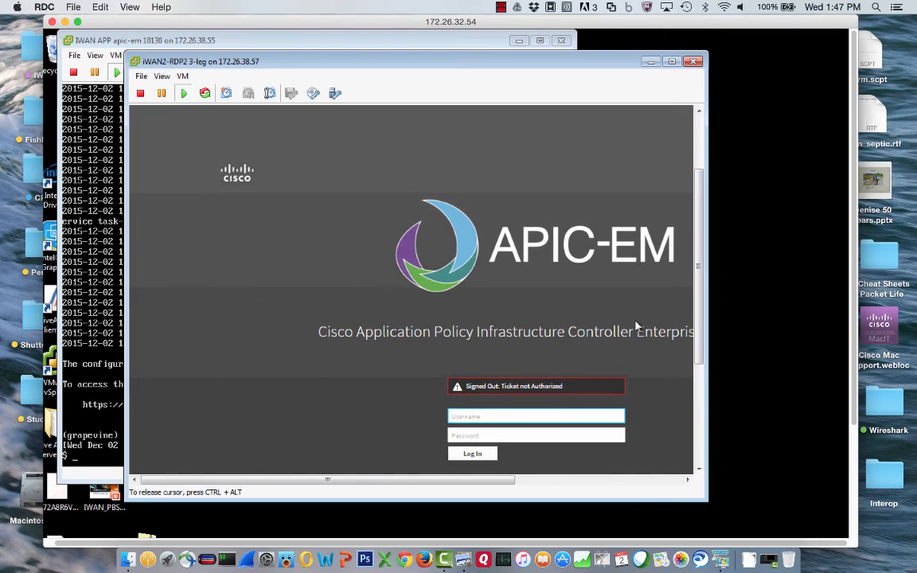
{"action": "type", "text": "admin"}
{"action": "left_click", "coordinate": [469, 437]}
{"action": "type", "text": "•••••"}
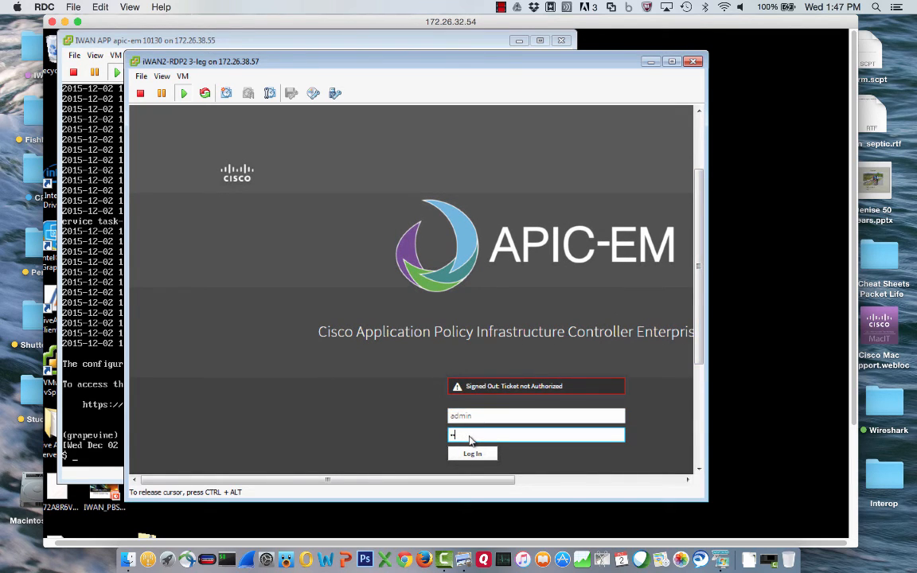
{"action": "type", "text": "•••"}
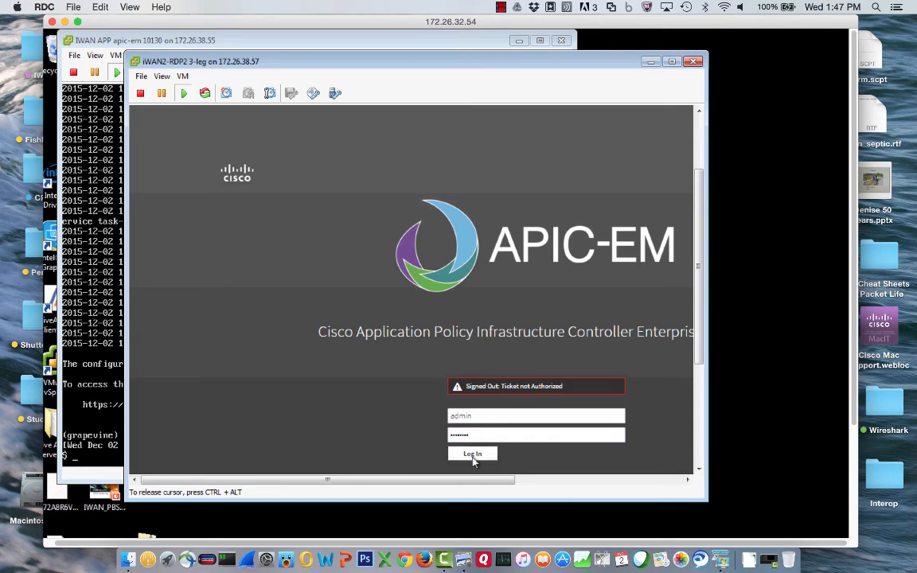
{"action": "left_click", "coordinate": [473, 455]}
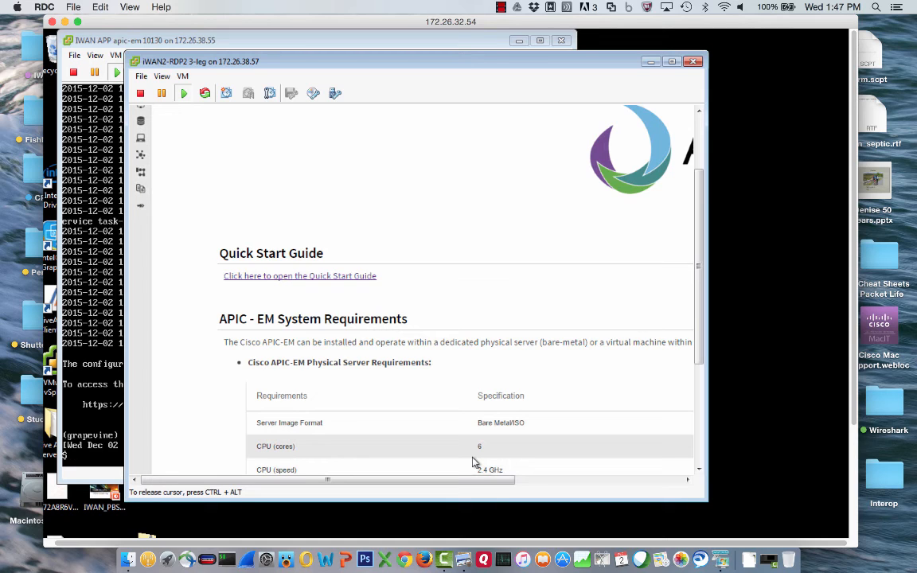
{"action": "left_click", "coordinate": [701, 146]}
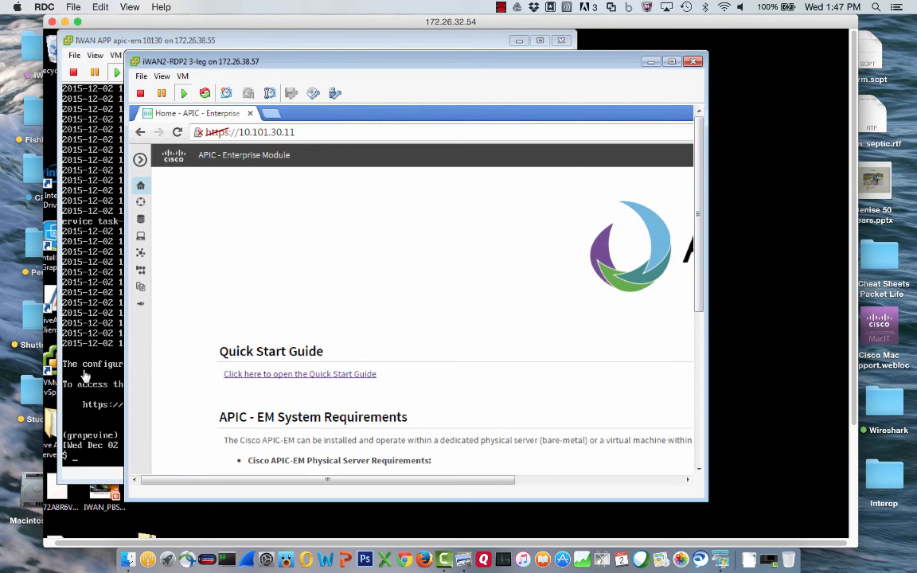
Step: Ping gateway 10.101.30.1 from the appliance console (3 replies, 0% loss), then return to the browser
{"action": "left_click", "coordinate": [76, 339]}
{"action": "type", "text": "ping "}
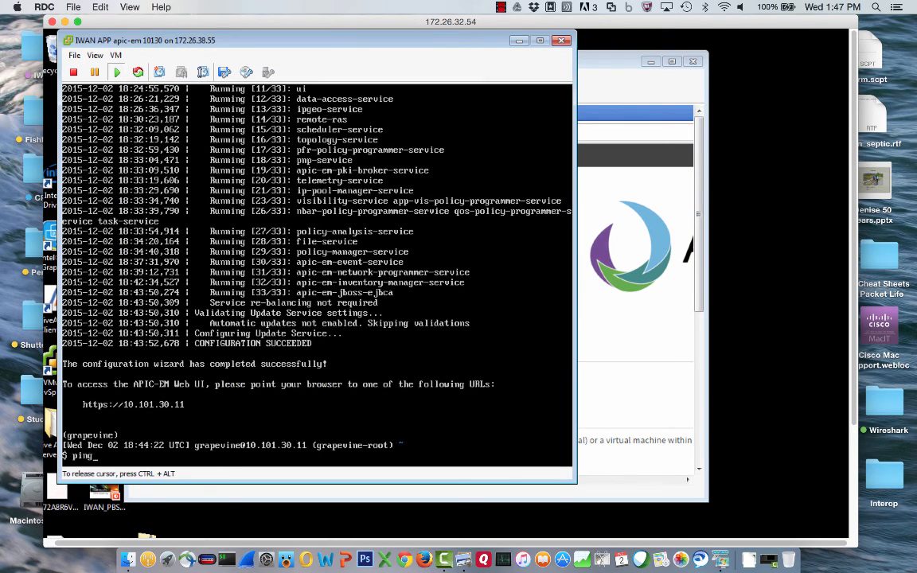
{"action": "type", "text": "10.101.30.1"}
{"action": "key", "text": "Return"}
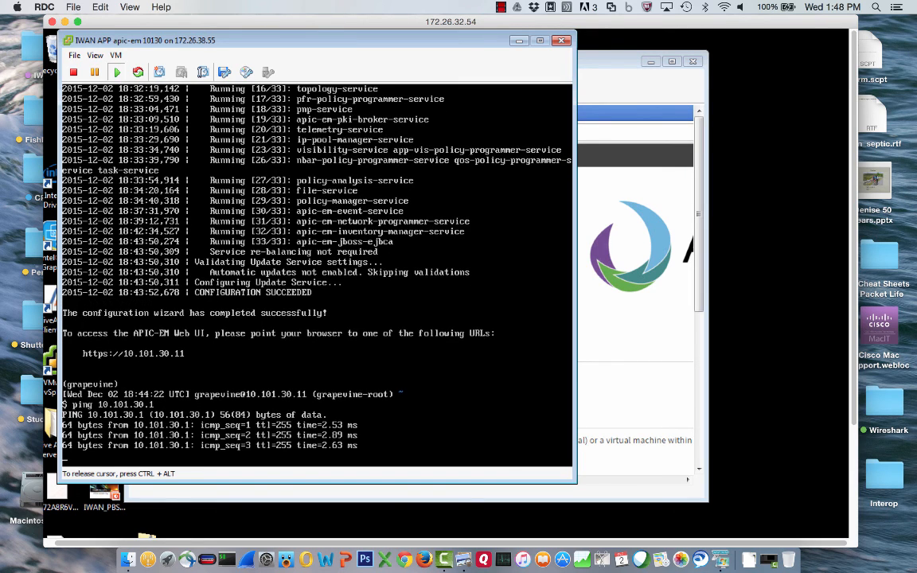
{"action": "key", "text": "ctrl+c"}
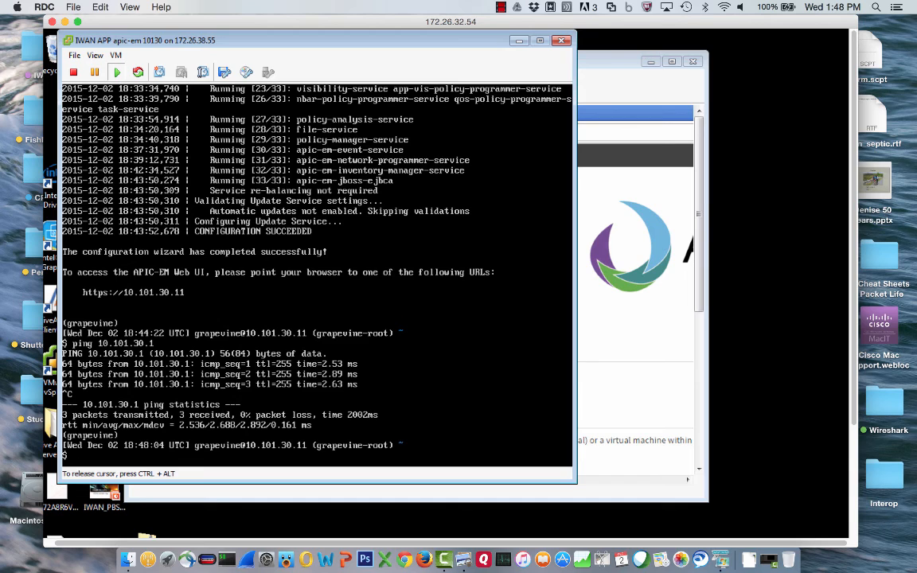
{"action": "left_click", "coordinate": [616, 379]}
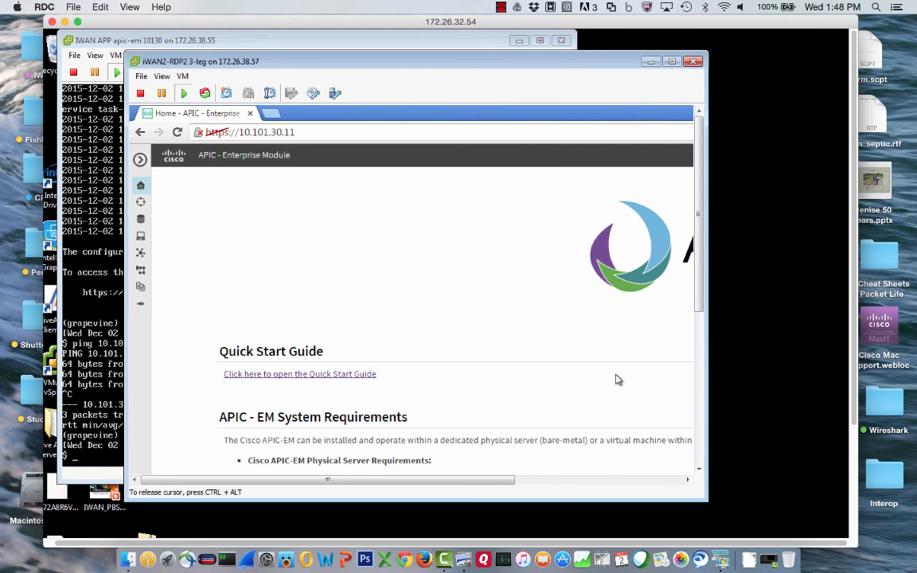
Step: Show the APIC-EM Home page full-size with expanded side navigation, then switch to the network diagram
{"action": "left_click", "coordinate": [672, 62]}
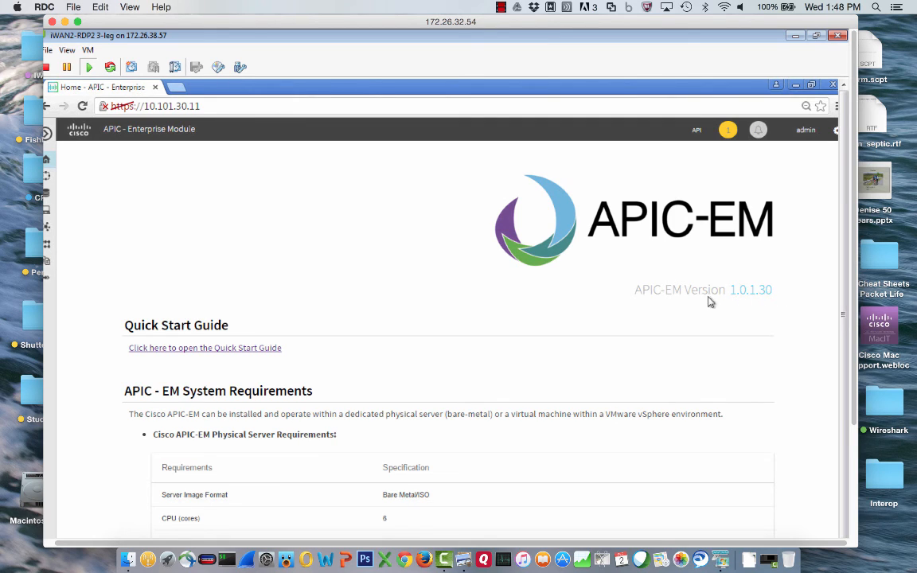
{"action": "scroll", "coordinate": [844, 282], "scroll_direction": "down", "scroll_amount": 3}
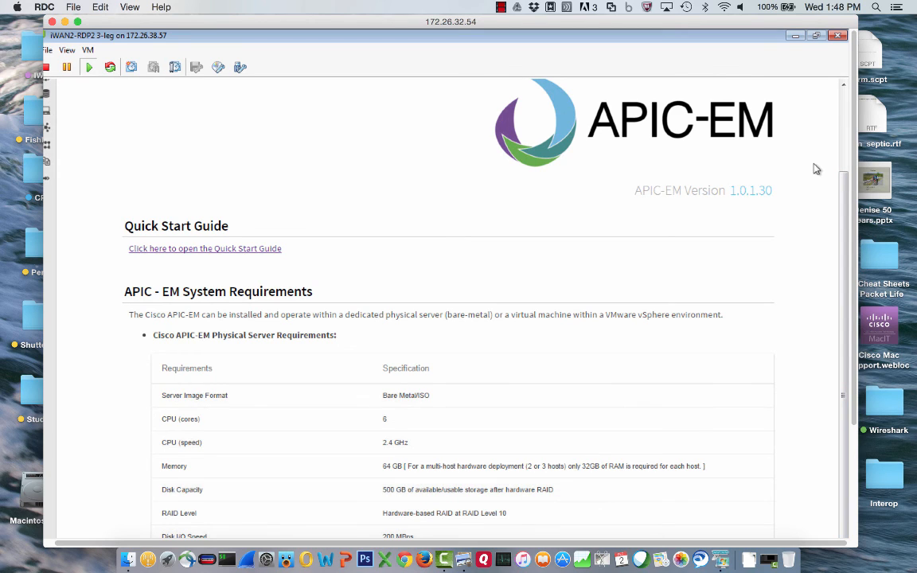
{"action": "key", "text": "F11"}
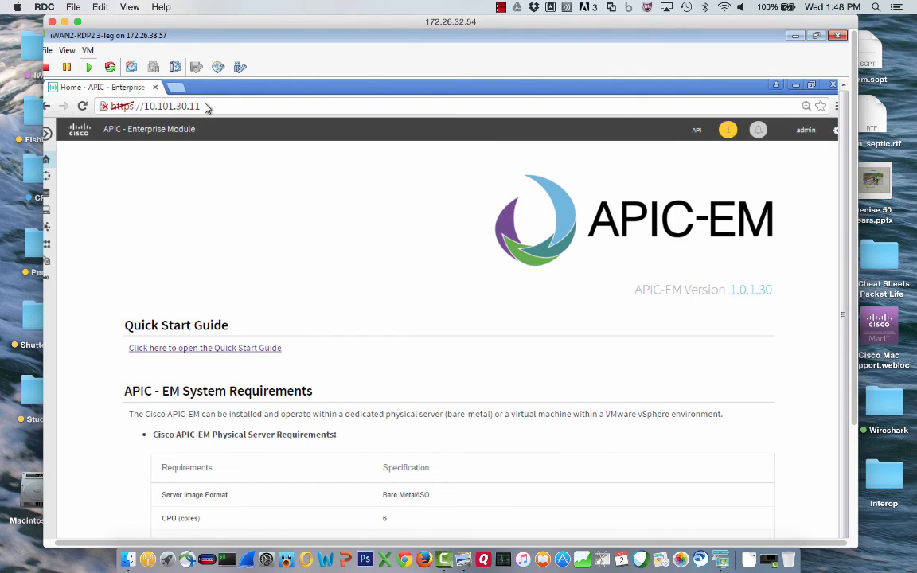
{"action": "scroll", "coordinate": [50, 546], "scroll_direction": "left", "scroll_amount": 2}
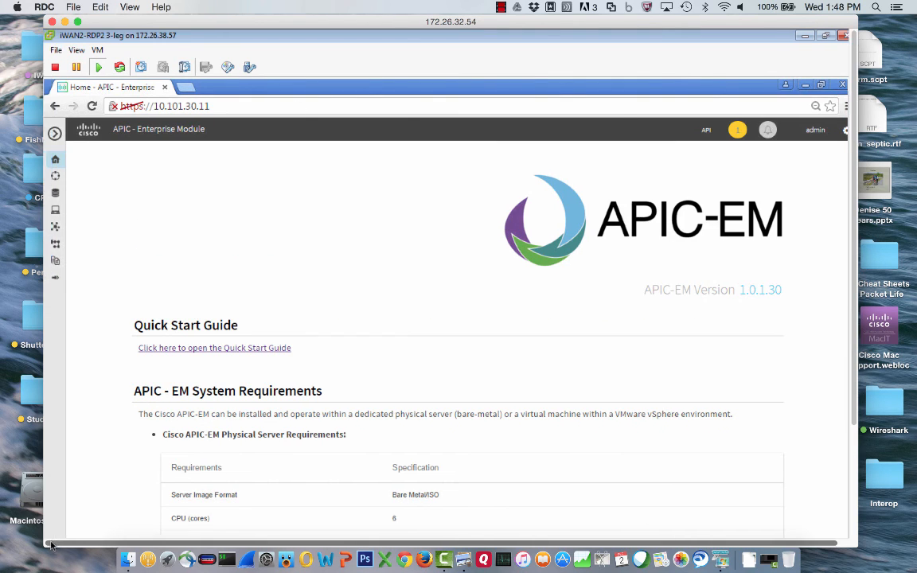
{"action": "left_click", "coordinate": [54, 134]}
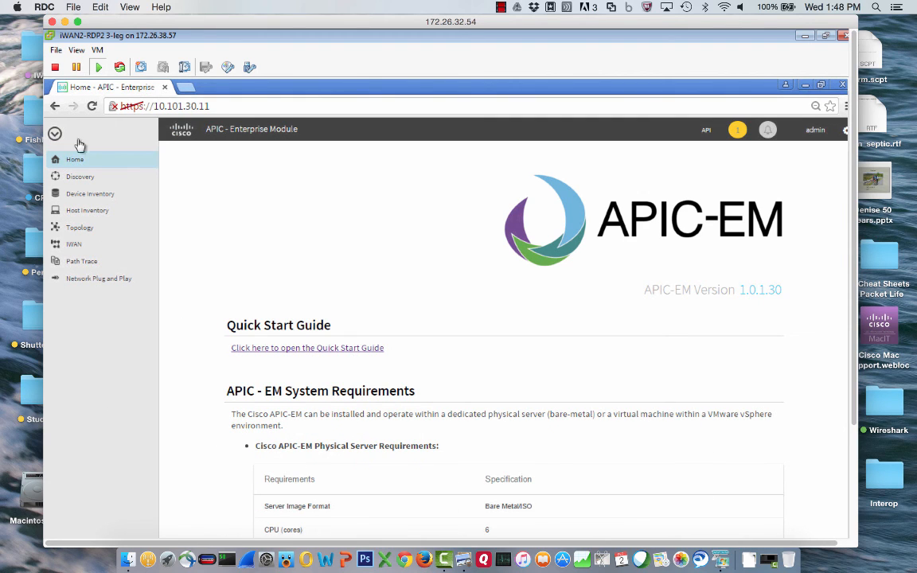
{"action": "left_click", "coordinate": [111, 280]}
{"action": "key", "text": "super+Tab"}
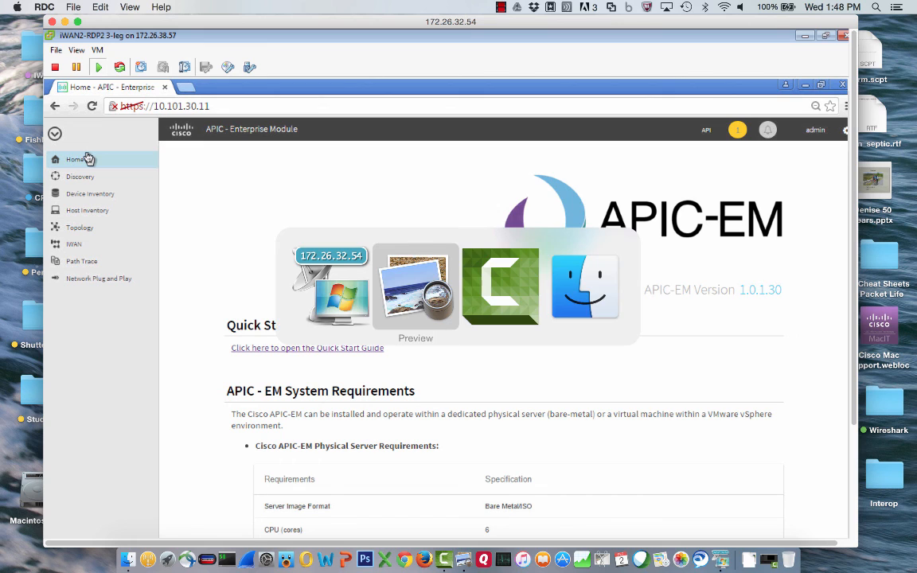